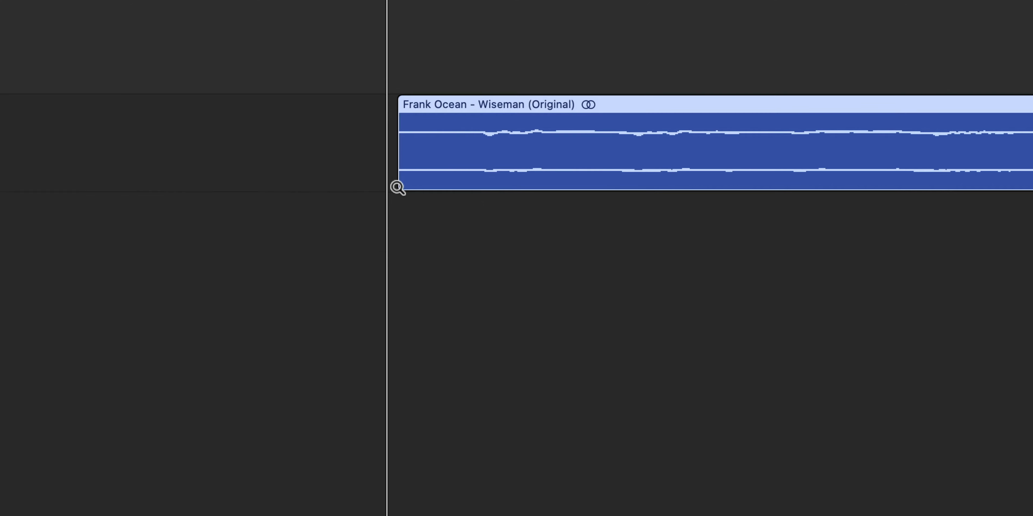
- Trim the silence at the beginning of the song region so it starts at the first audible sound
{"action": "scroll", "coordinate": [397, 188], "scroll_direction": "up", "scroll_amount": 5}
{"action": "scroll", "coordinate": [397, 189], "scroll_direction": "right", "scroll_amount": 5}
{"action": "scroll", "coordinate": [387, 265], "scroll_direction": "right", "scroll_amount": 5}
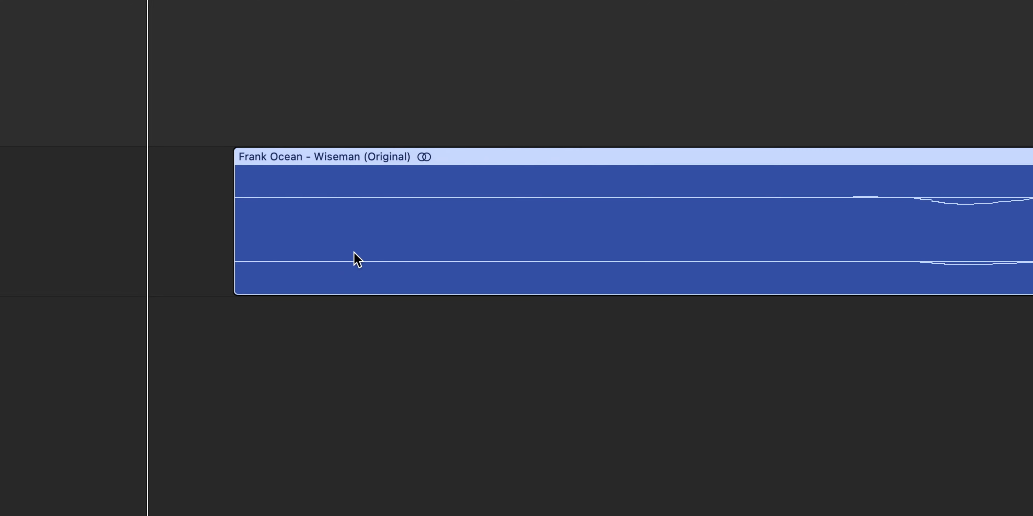
{"action": "left_click_drag", "start_coordinate": [235, 267], "coordinate": [853, 291]}
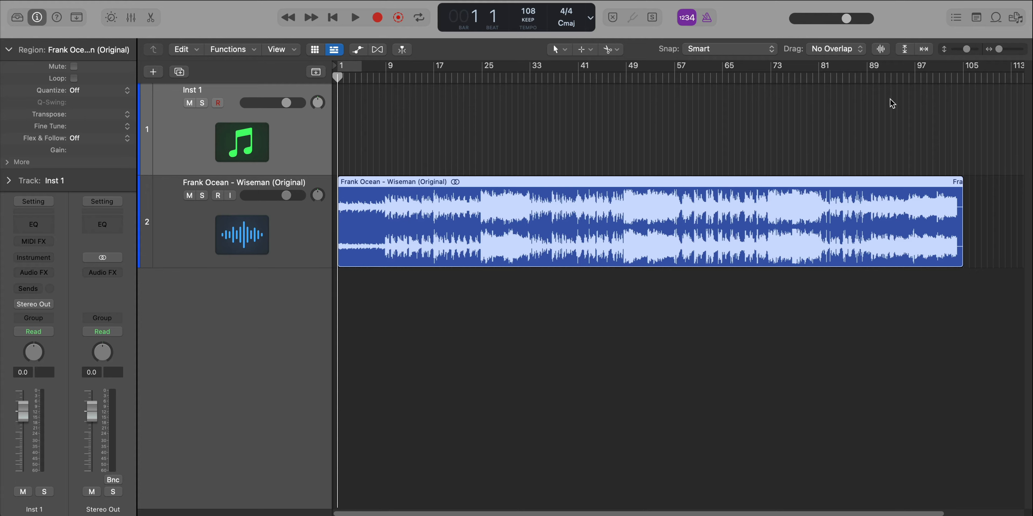
- Play the song from bar 89 to audition that section for a chop
{"action": "left_click", "coordinate": [867, 77]}
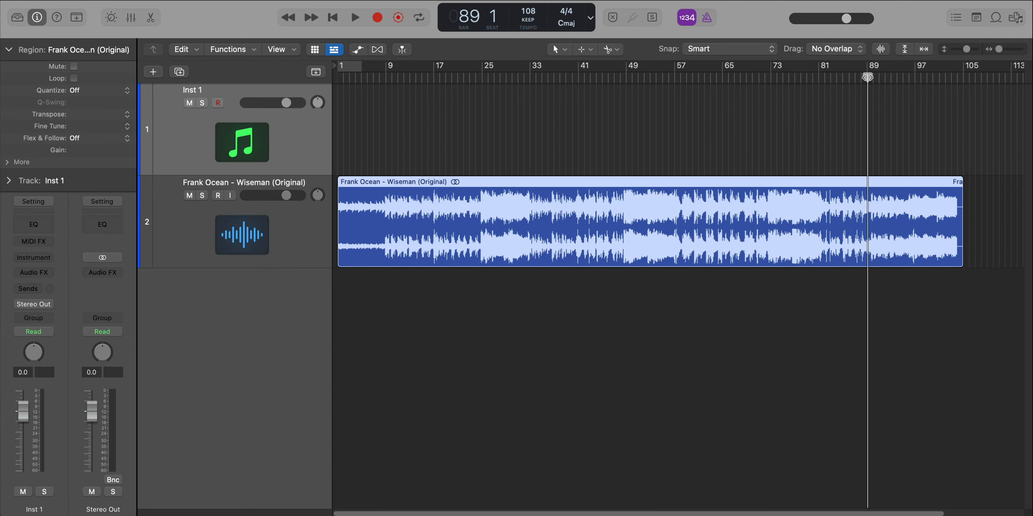
{"action": "scroll", "coordinate": [863, 92], "scroll_direction": "up", "scroll_amount": 5}
{"action": "key", "text": "space"}
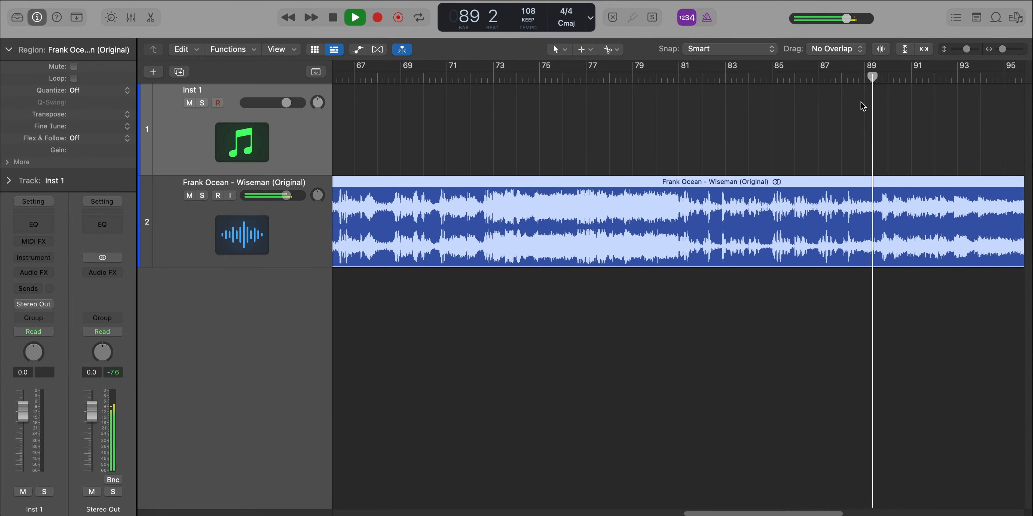
{"action": "left_click", "coordinate": [864, 78]}
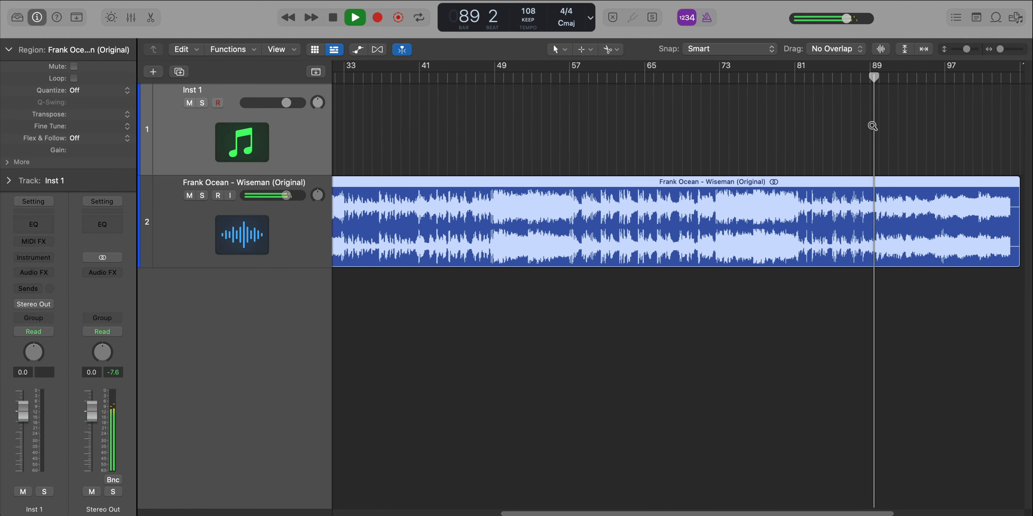
{"action": "scroll", "coordinate": [872, 128], "scroll_direction": "down", "scroll_amount": 3}
{"action": "scroll", "coordinate": [843, 164], "scroll_direction": "right", "scroll_amount": 5}
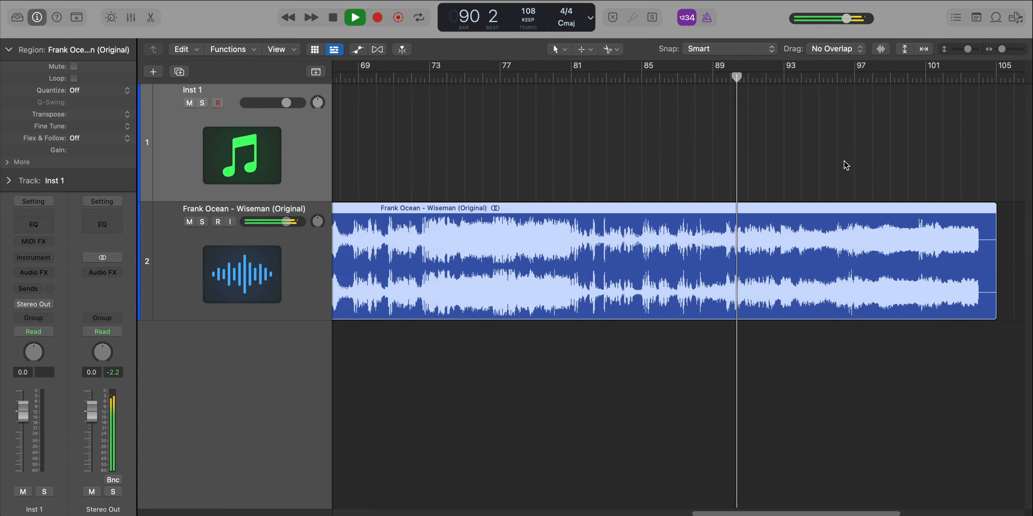
{"action": "key", "text": "space"}
- Set the cycle range to bars 89–97 and split the song region at bars 89 and 97
{"action": "left_click_drag", "start_coordinate": [690, 73], "coordinate": [832, 82]}
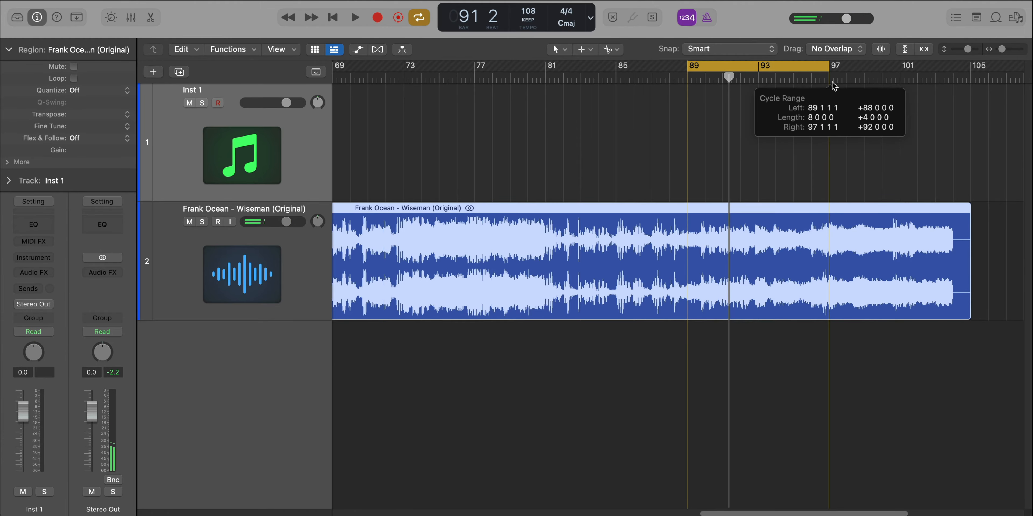
{"action": "left_click", "coordinate": [689, 77]}
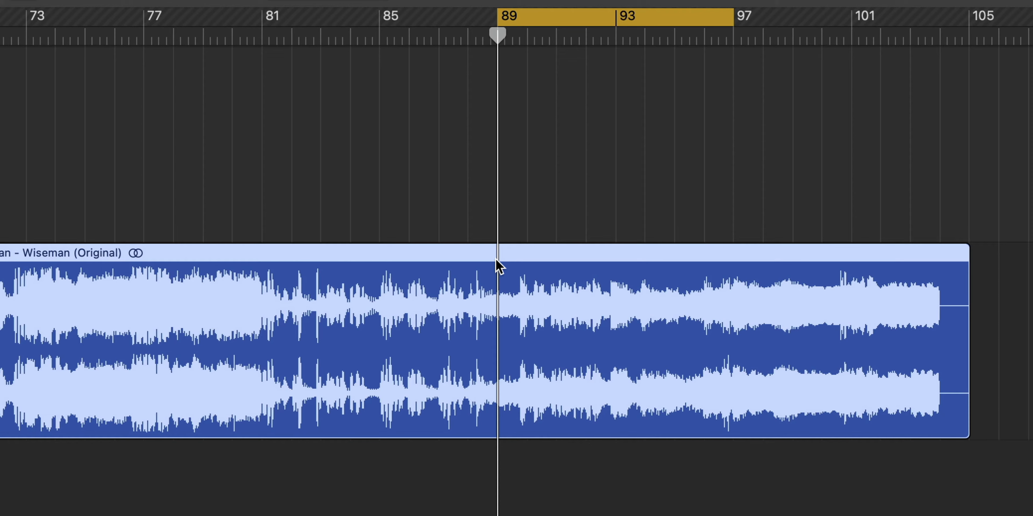
{"action": "left_click", "coordinate": [497, 264]}
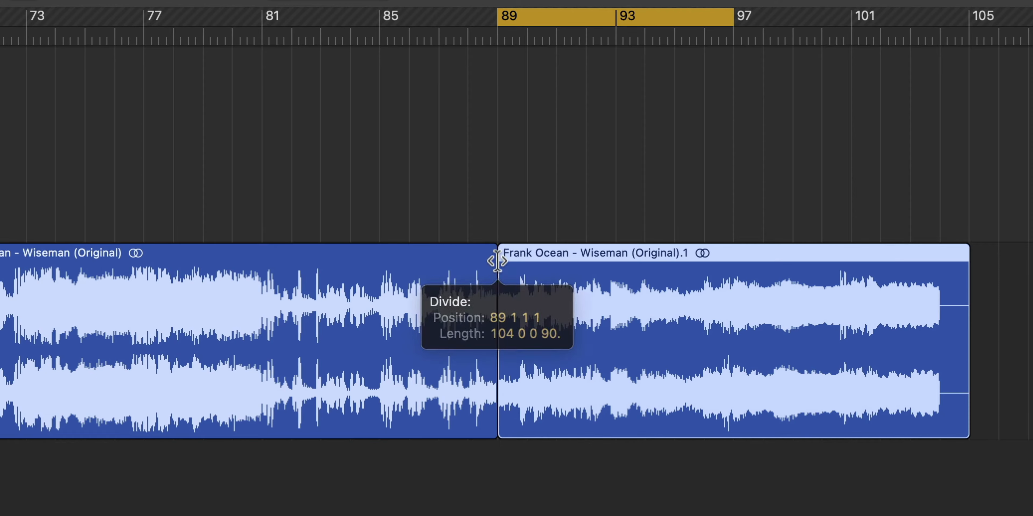
{"action": "left_click", "coordinate": [729, 39]}
{"action": "left_click_drag", "start_coordinate": [725, 40], "coordinate": [732, 36]}
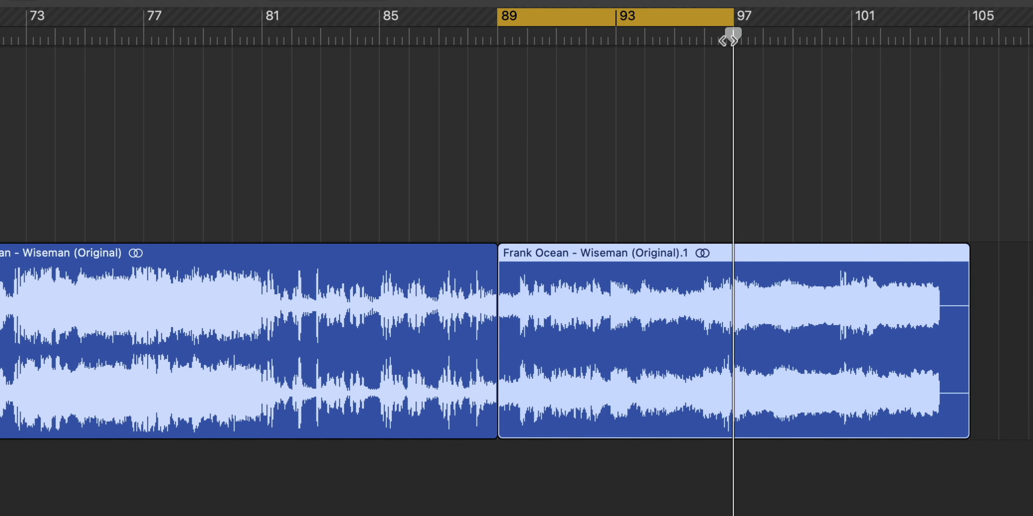
{"action": "left_click", "coordinate": [728, 270]}
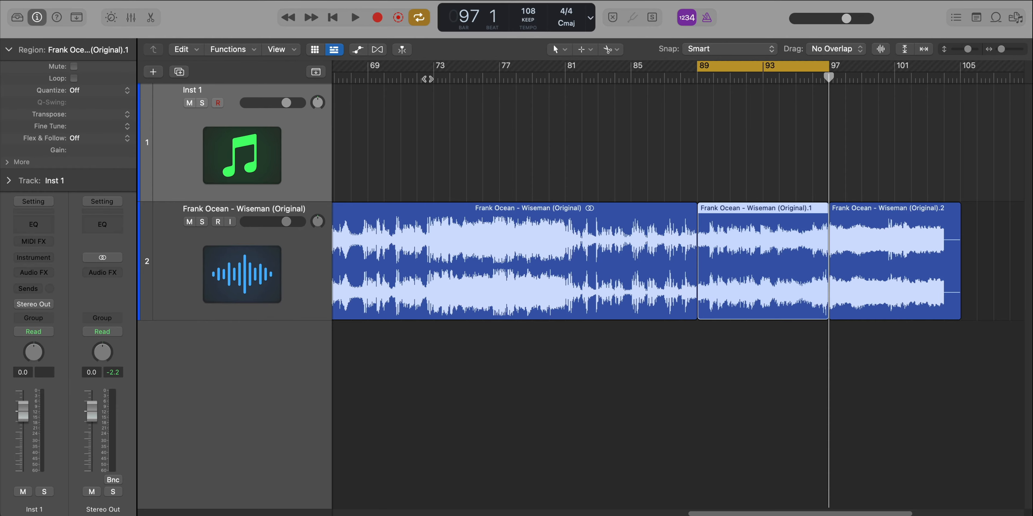
- Move the 8-bar cycle range to bars 73–81 and play that section
{"action": "left_click_drag", "start_coordinate": [433, 68], "coordinate": [567, 78]}
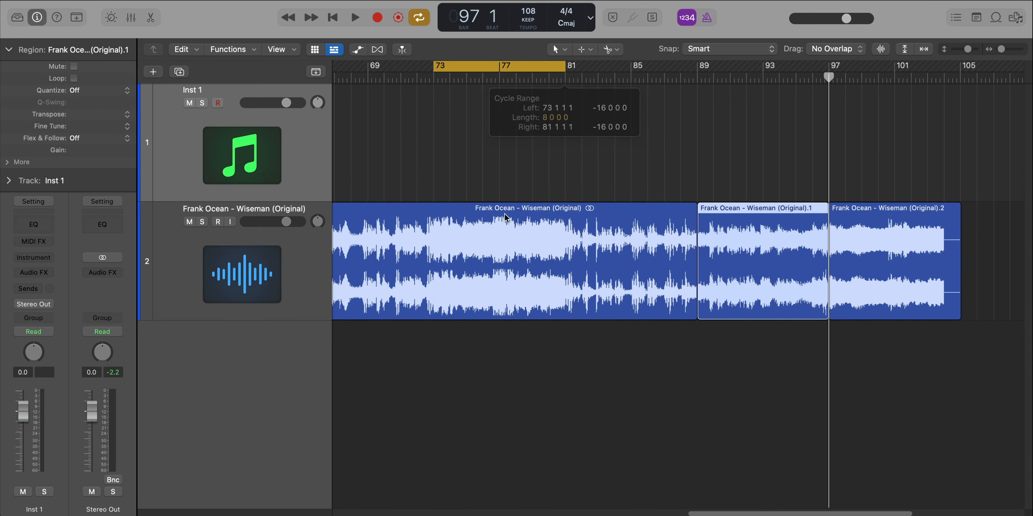
{"action": "key", "text": "super+Left"}
{"action": "key", "text": "super+Left"}
{"action": "scroll", "coordinate": [495, 252], "scroll_direction": "left", "scroll_amount": 5}
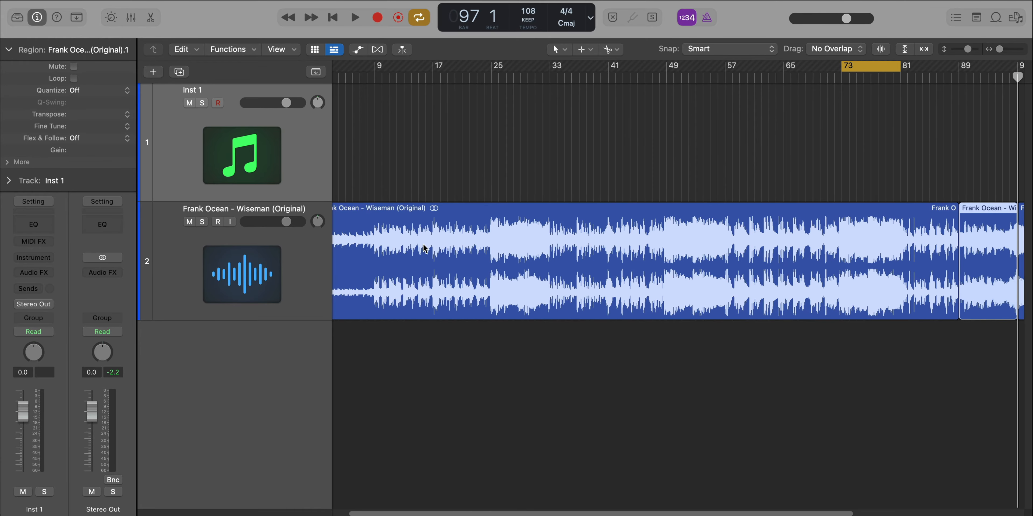
{"action": "key", "text": "space"}
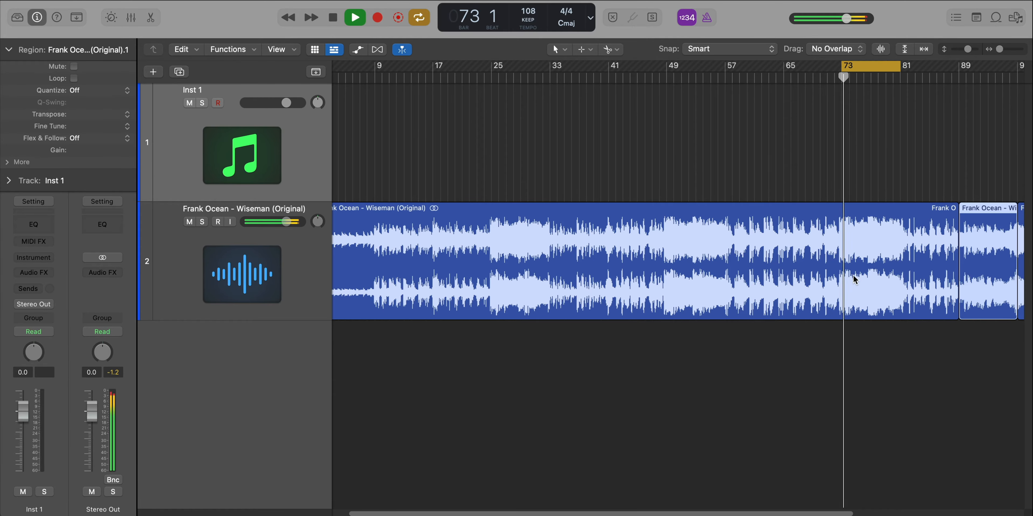
{"action": "key", "text": "super+Right"}
{"action": "key", "text": "super+Right"}
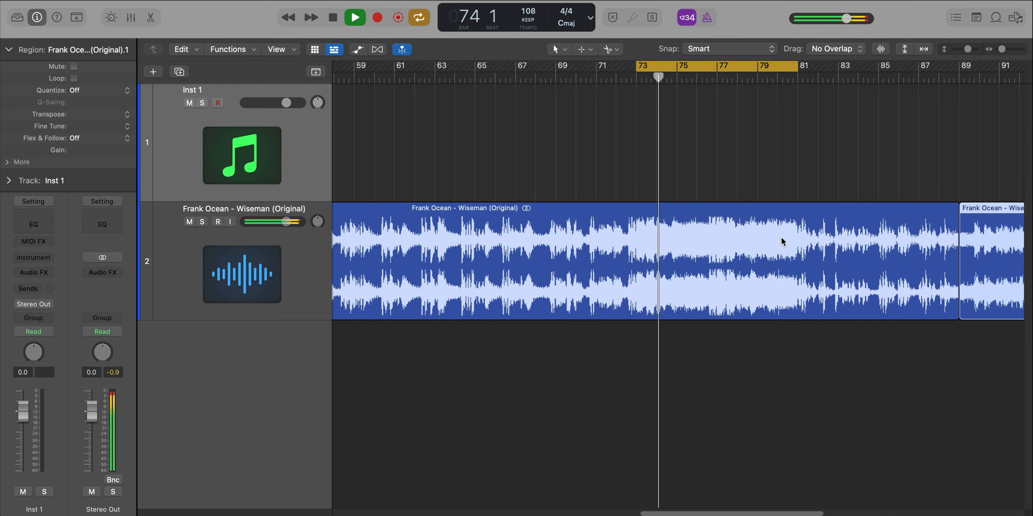
{"action": "key", "text": "space"}
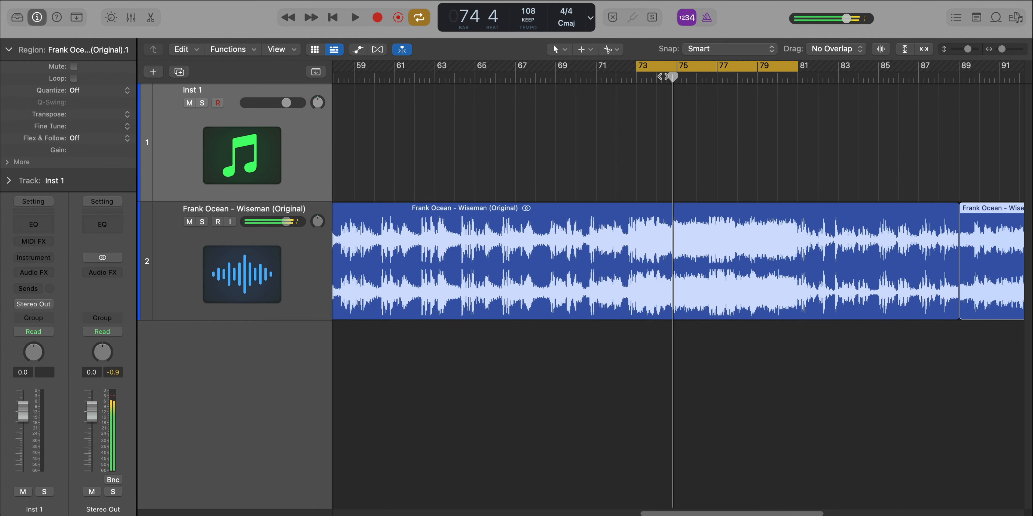
- Split the song region at bars 73 and 81 to isolate the second 8-bar chop
{"action": "left_click_drag", "start_coordinate": [679, 78], "coordinate": [637, 86]}
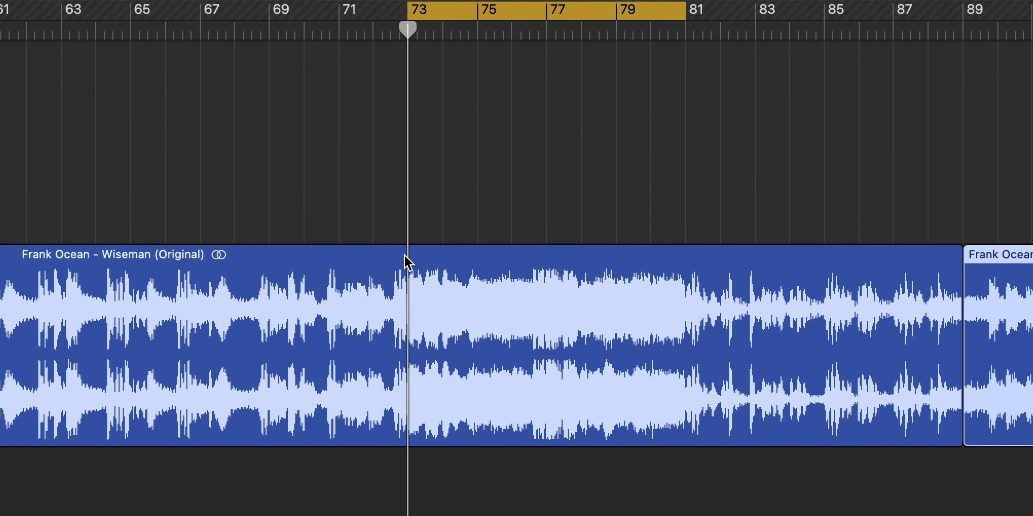
{"action": "left_click", "coordinate": [635, 211], "text": "super"}
{"action": "left_click_drag", "start_coordinate": [653, 32], "coordinate": [685, 32]}
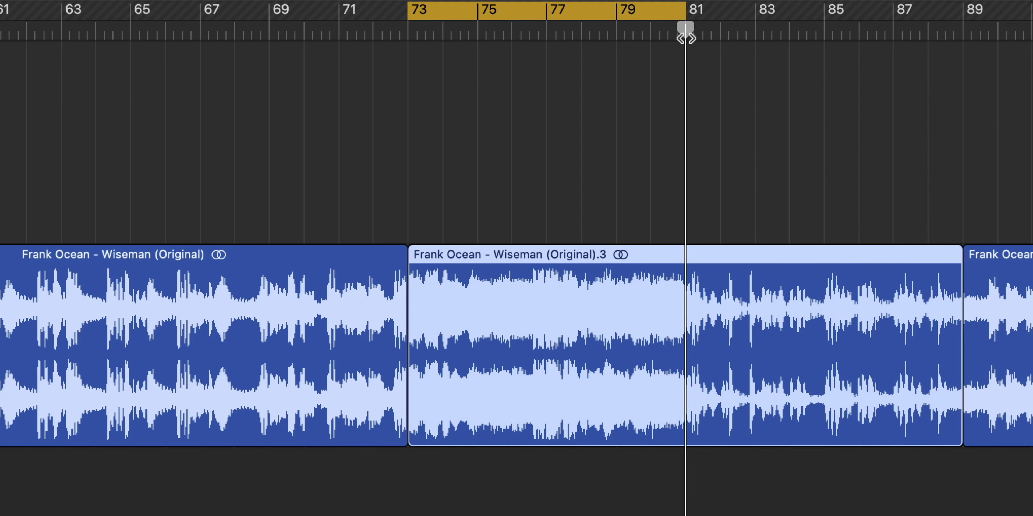
{"action": "left_click", "coordinate": [685, 299], "text": "super"}
- Switch to the 120 BPM project and add one audio track with Input 1
{"action": "key", "text": "super+Left"}
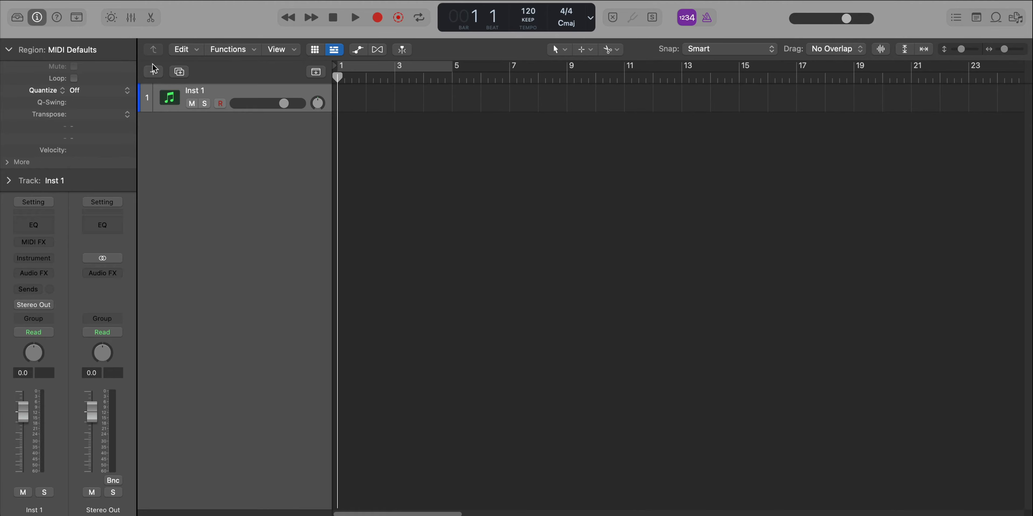
{"action": "left_click", "coordinate": [154, 70]}
{"action": "key", "text": "super+Right"}
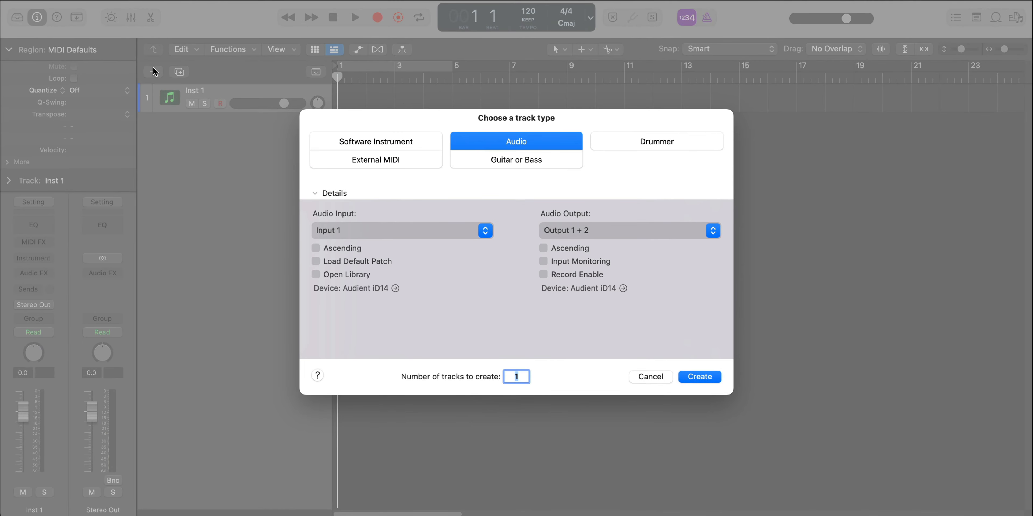
{"action": "key", "text": "Return"}
- Copy the bars 89–97 chop from the audio chops project to bar 1 of the new audio track and the bars 73–81 chop to bar 13
{"action": "key", "text": "super+grave"}
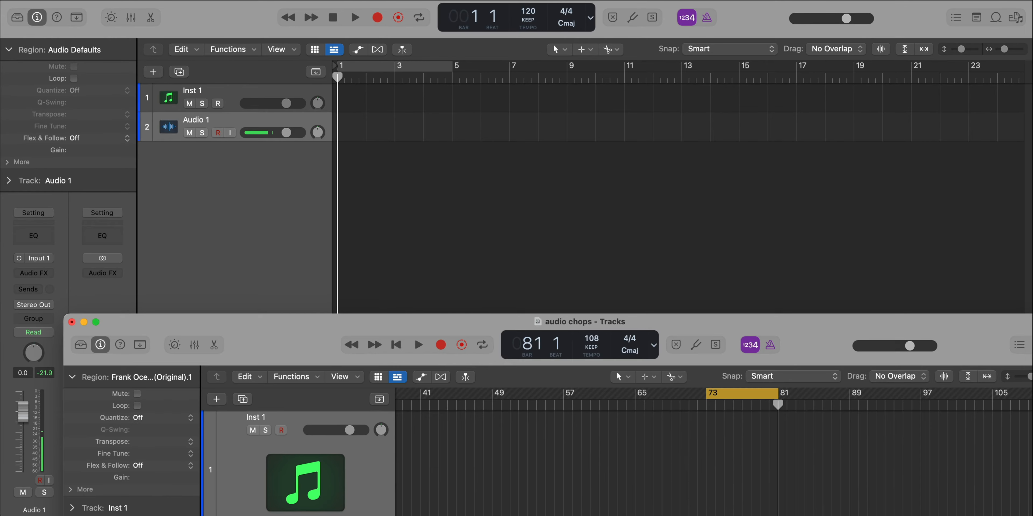
{"action": "left_click_drag", "start_coordinate": [882, 515], "coordinate": [414, 128]}
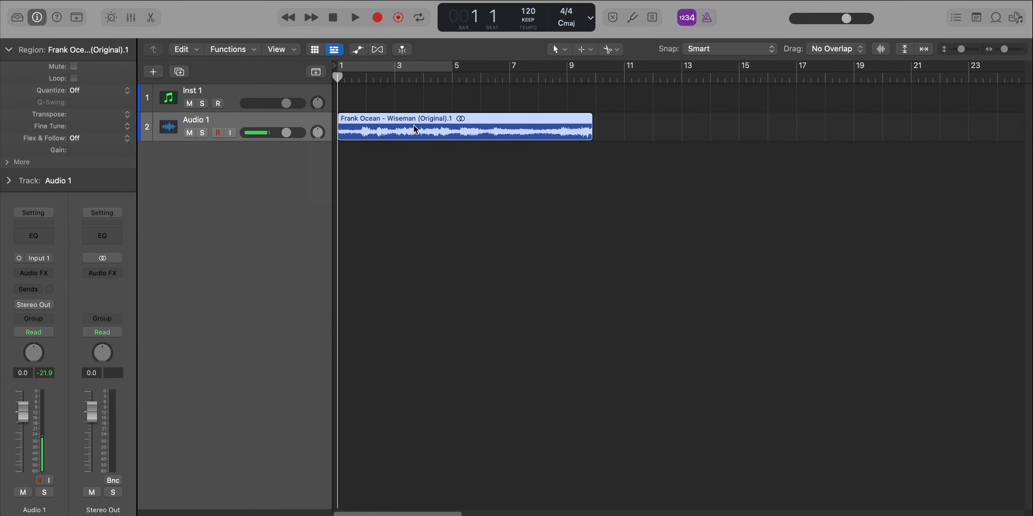
{"action": "key", "text": "super+grave"}
{"action": "left_click_drag", "start_coordinate": [742, 515], "coordinate": [798, 134]}
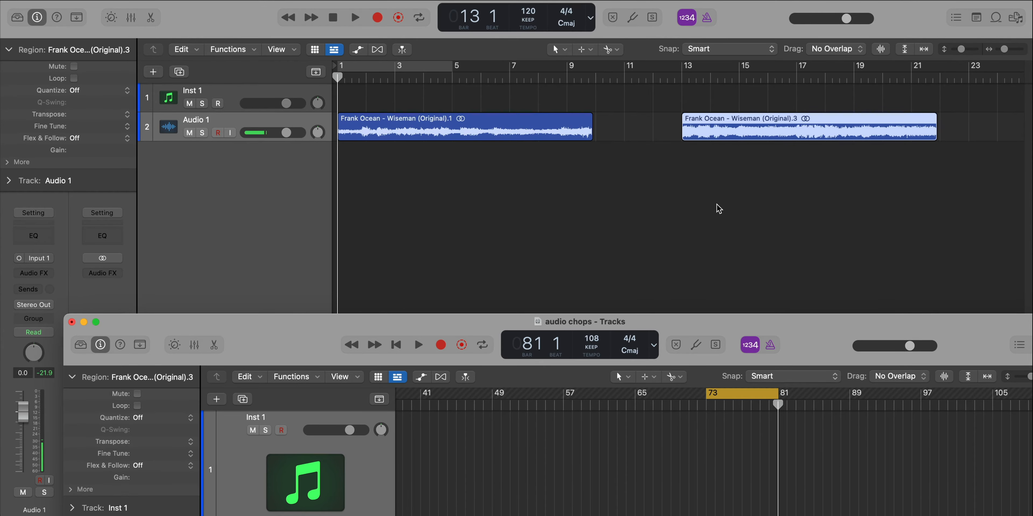
{"action": "key", "text": "super+grave"}
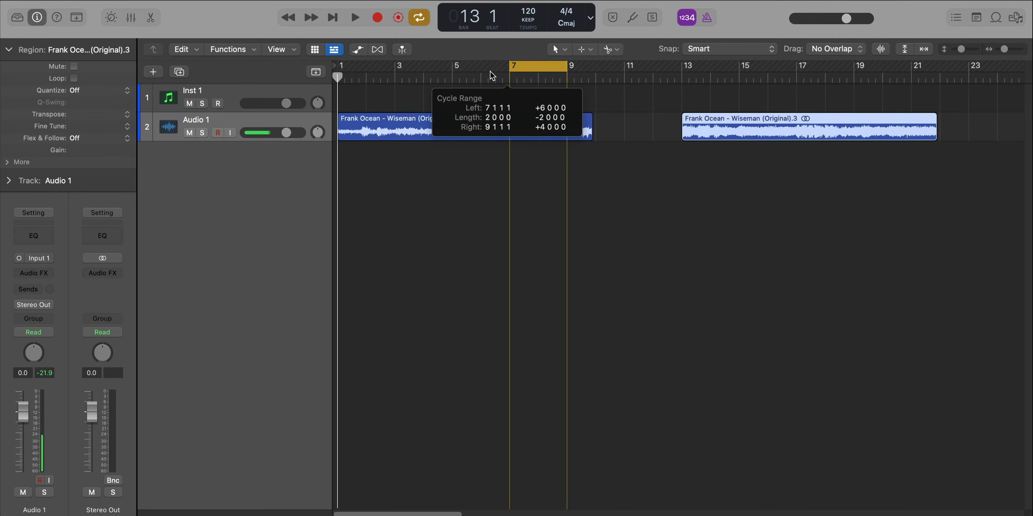
- Set the cycle range to bars 1–9 and time-stretch the first chop to end at bar 9
{"action": "left_click_drag", "start_coordinate": [490, 71], "coordinate": [339, 69]}
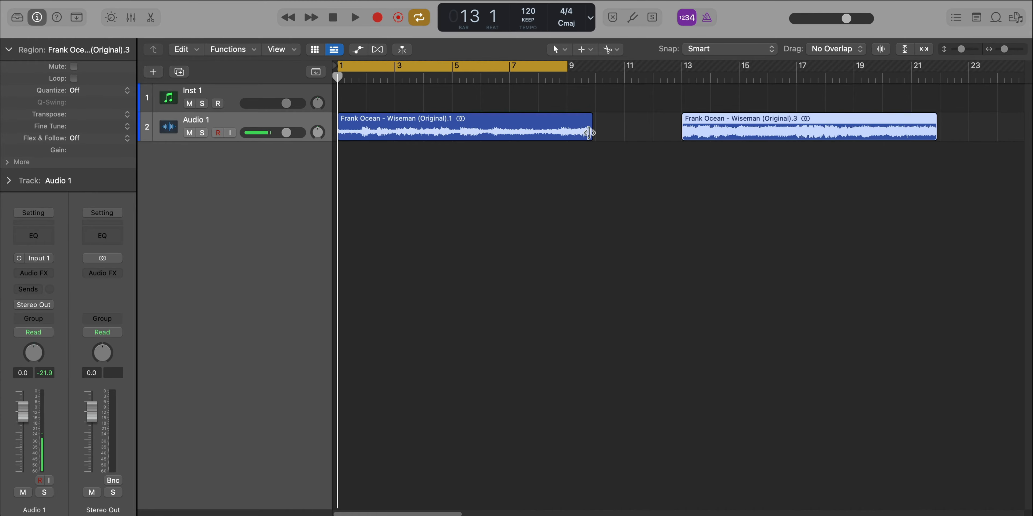
{"action": "scroll", "coordinate": [595, 175], "scroll_direction": "up", "scroll_amount": 8}
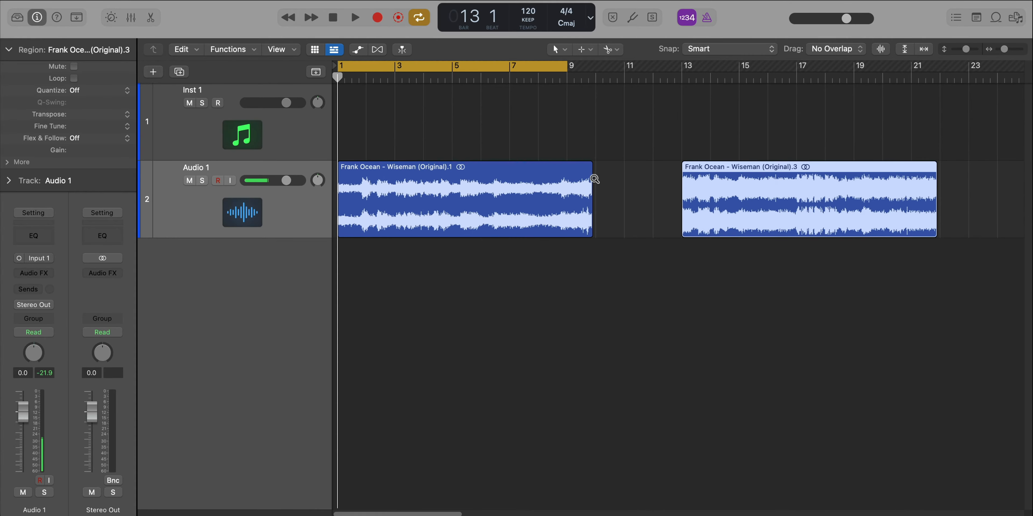
{"action": "scroll", "coordinate": [595, 179], "scroll_direction": "left", "scroll_amount": 3}
{"action": "scroll", "coordinate": [594, 179], "scroll_direction": "left", "scroll_amount": 3}
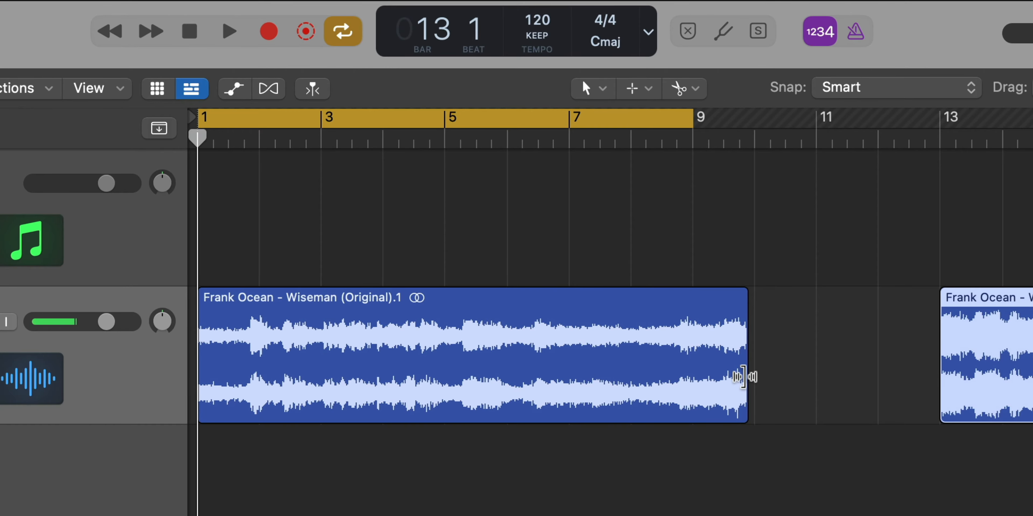
{"action": "left_click_drag", "start_coordinate": [742, 377], "coordinate": [688, 379]}
- Play the stretched first chop from bar 1 to check its timing
{"action": "scroll", "coordinate": [688, 379], "scroll_direction": "down", "scroll_amount": 2}
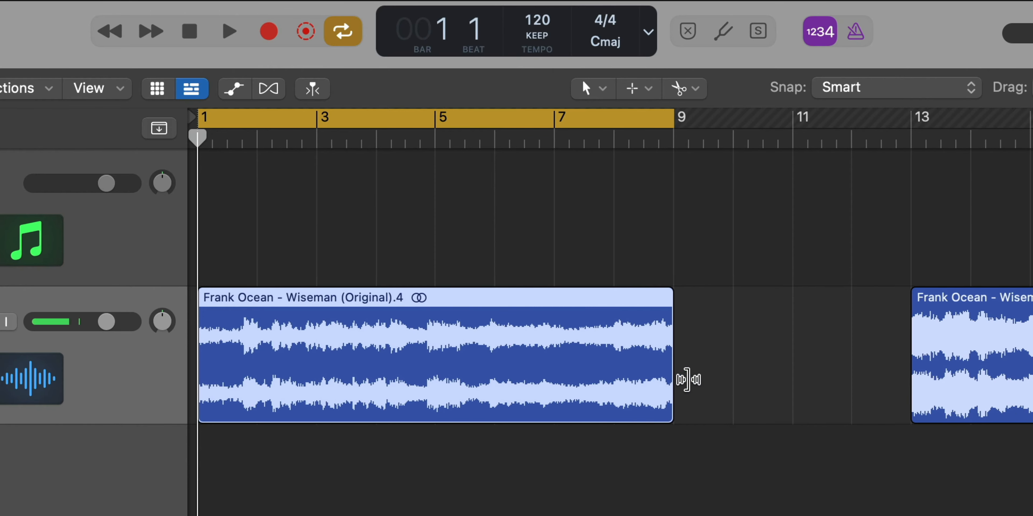
{"action": "key", "text": "space"}
{"action": "scroll", "coordinate": [687, 382], "scroll_direction": "down", "scroll_amount": 2}
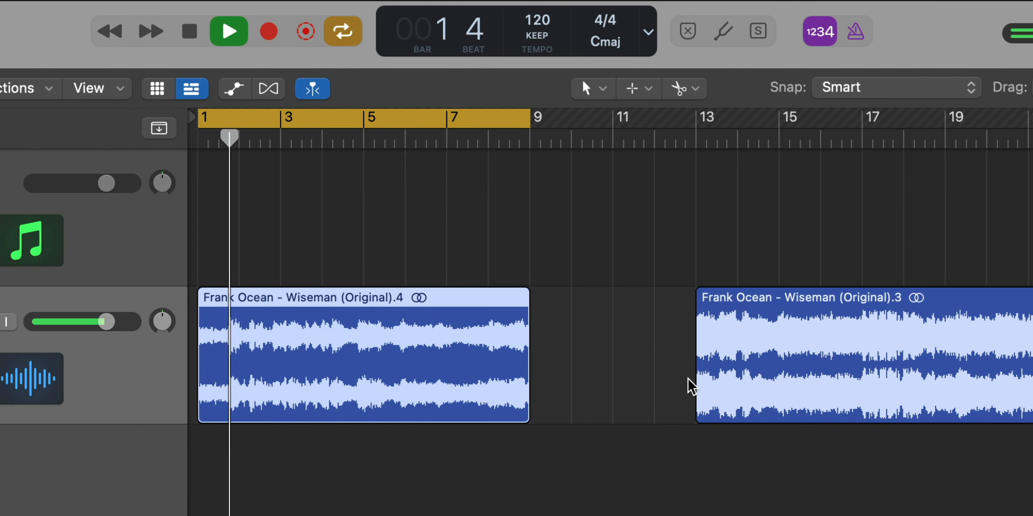
{"action": "key", "text": "space"}
- Set the cycle range to bars 13–21 and time-stretch the second chop to a length of 8 bars
{"action": "left_click", "coordinate": [743, 386]}
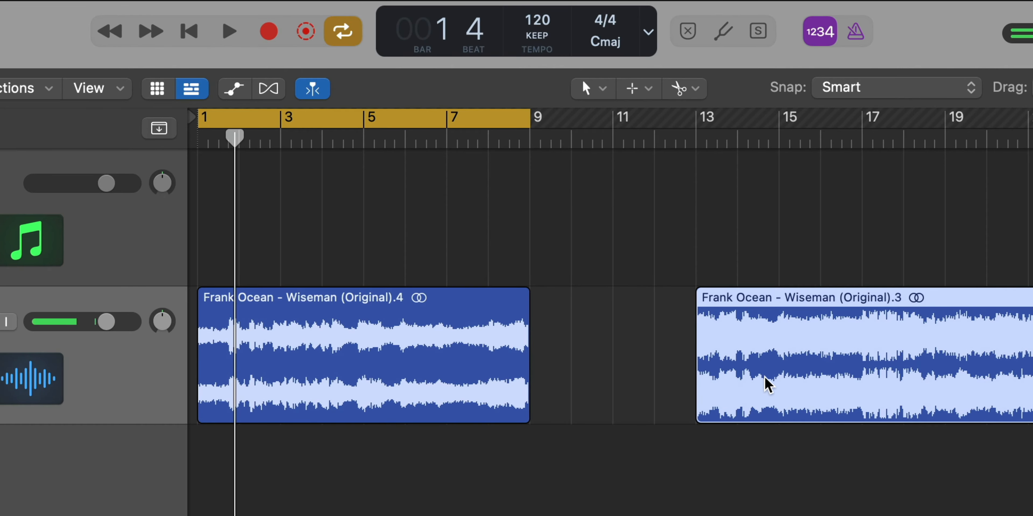
{"action": "scroll", "coordinate": [802, 392], "scroll_direction": "right", "scroll_amount": 8}
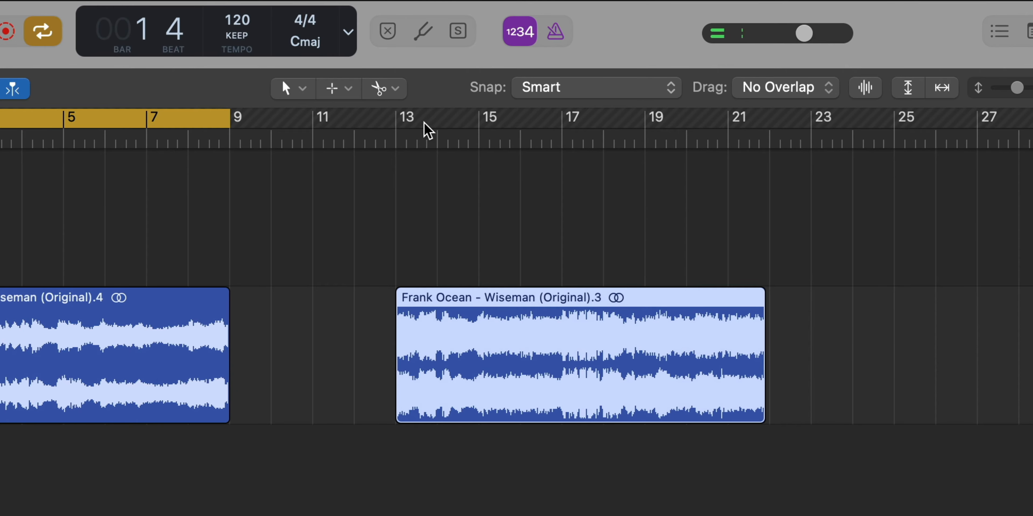
{"action": "left_click_drag", "start_coordinate": [430, 129], "coordinate": [724, 144]}
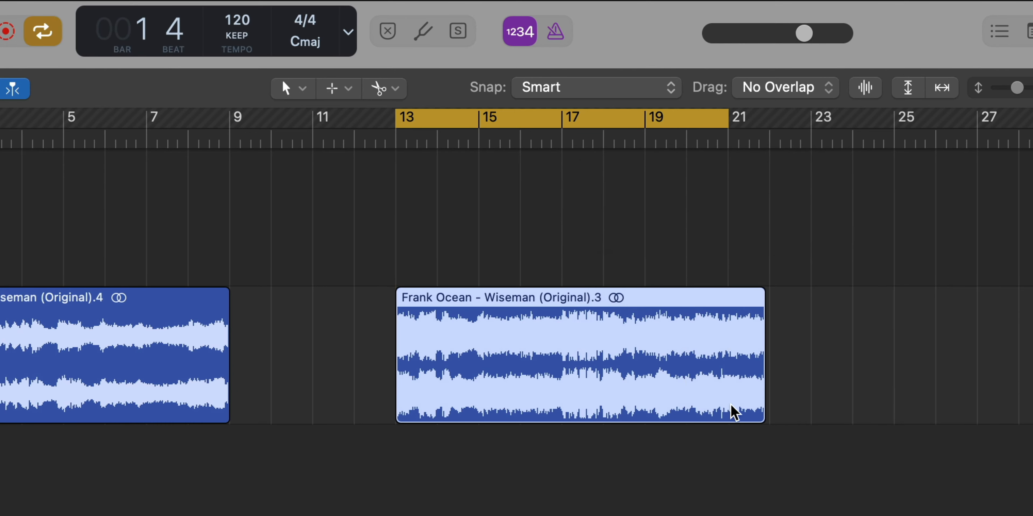
{"action": "left_click_drag", "start_coordinate": [761, 376], "coordinate": [720, 375]}
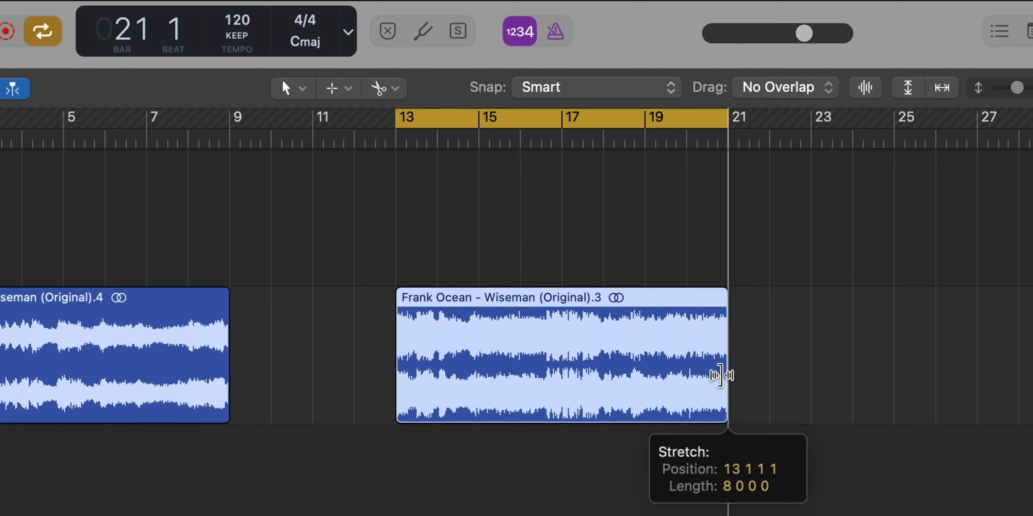
{"action": "key", "text": "space"}
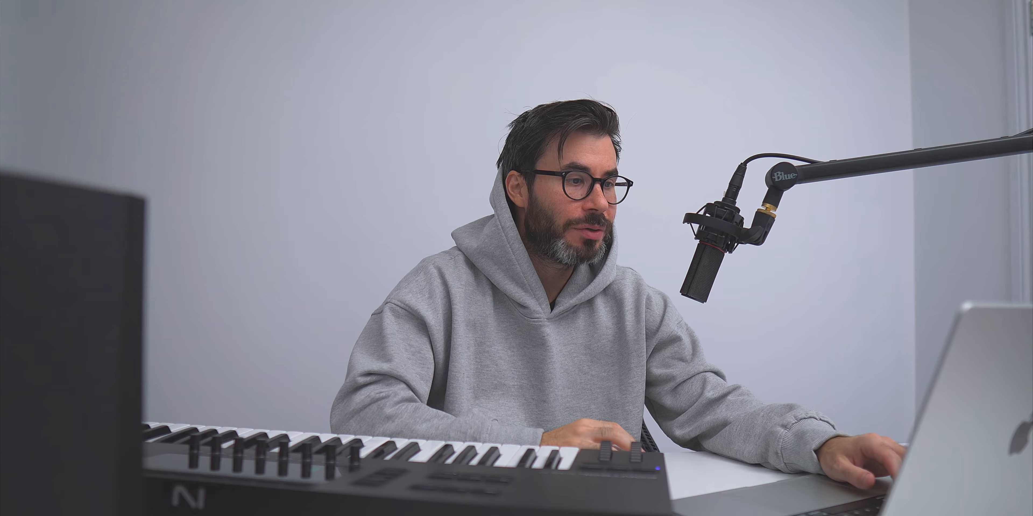
- Select both chops on the audio track and transpose them up 5 semitones
{"action": "left_click_drag", "start_coordinate": [767, 291], "coordinate": [446, 199]}
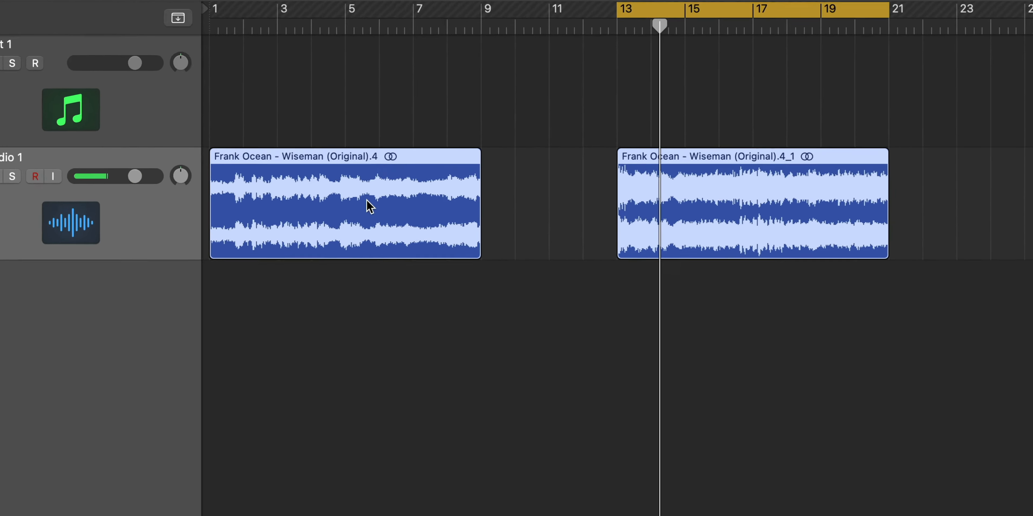
{"action": "key", "text": "alt+Up"}
{"action": "key", "text": "alt+Up"}
{"action": "key", "text": "alt+Up"}
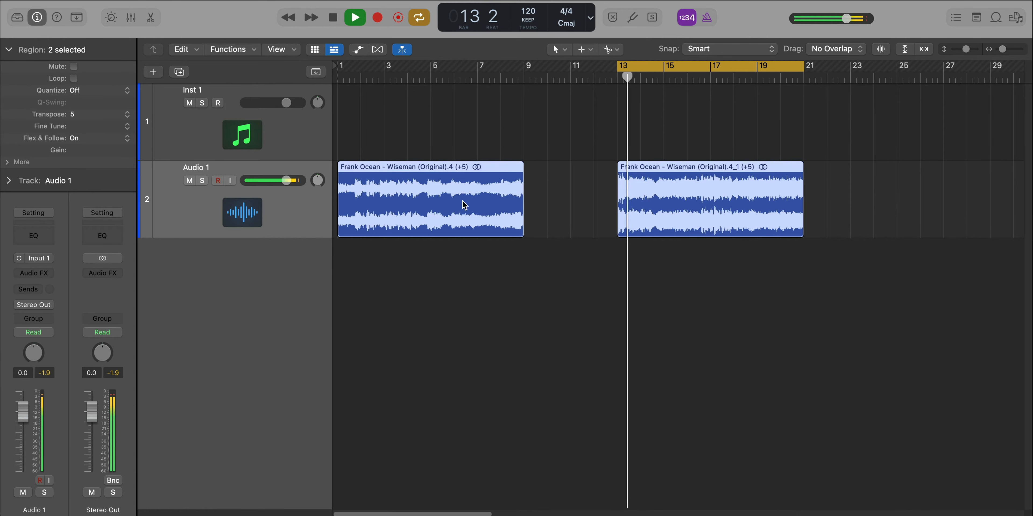
- Turn off the cycle range and play the transposed first chop from bar 1
{"action": "left_click", "coordinate": [639, 68]}
{"action": "key", "text": "space"}
{"action": "key", "text": "Return"}
{"action": "key", "text": "space"}
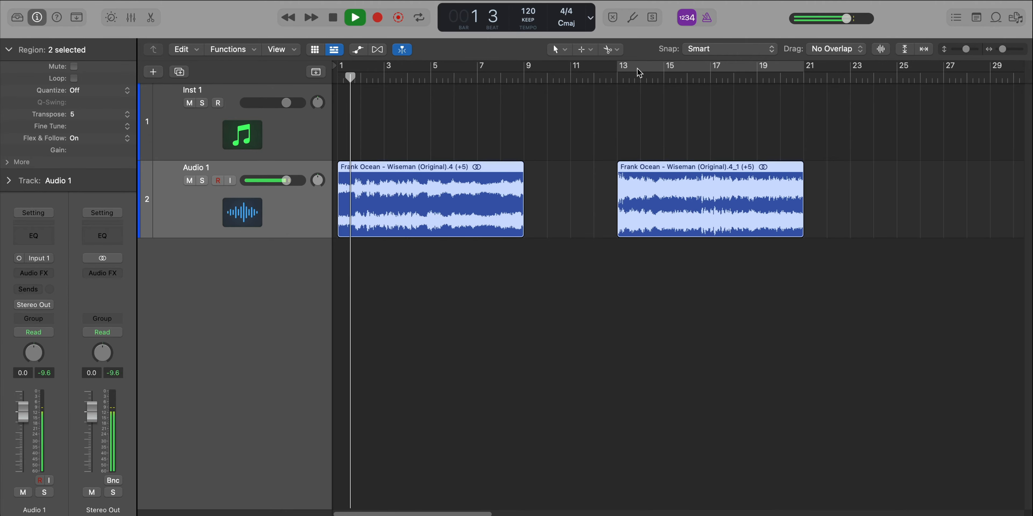
{"action": "key", "text": "space"}
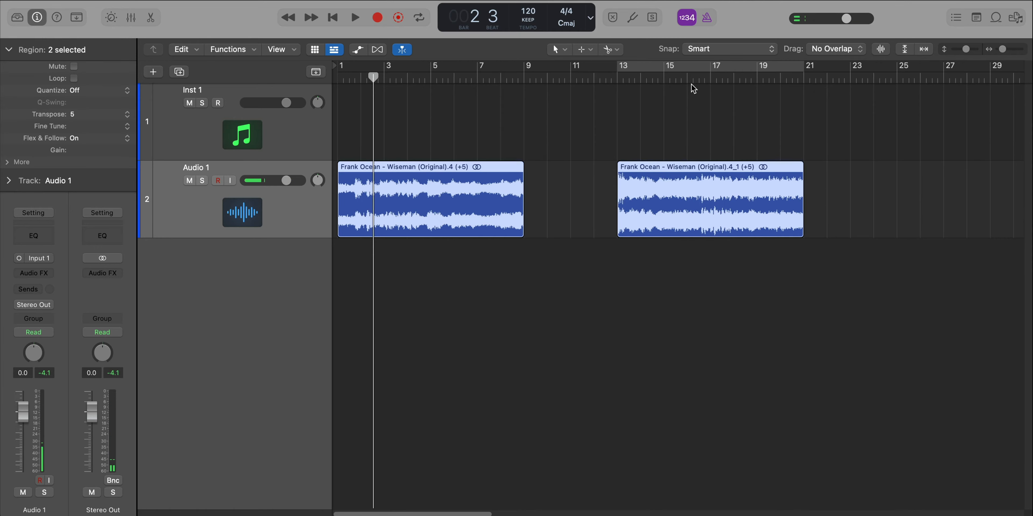
- Add a Channel EQ to Audio 1 with a 52 Hz low cut and a +2.2 dB high shelf at 8000 Hz, then audition it over bars 13–21
{"action": "left_click", "coordinate": [677, 73]}
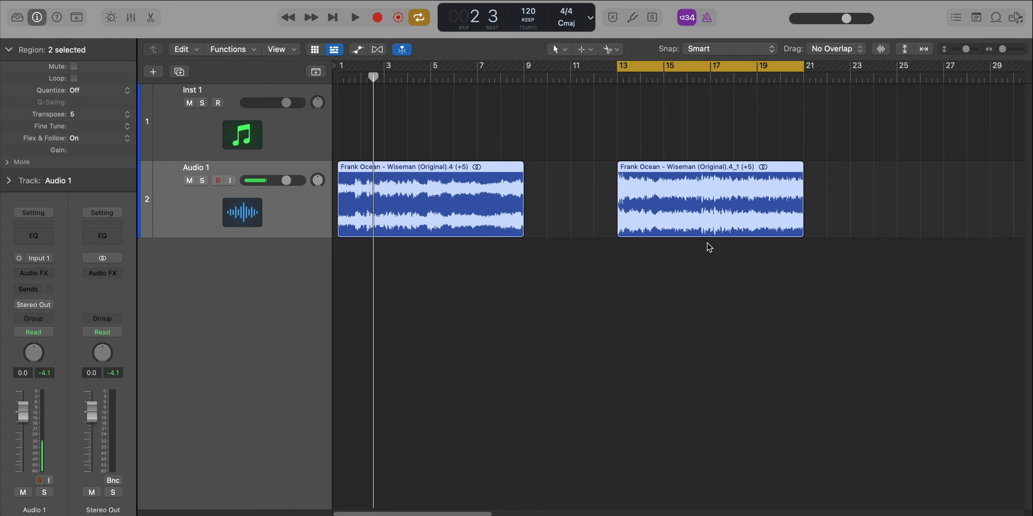
{"action": "left_click", "coordinate": [219, 201]}
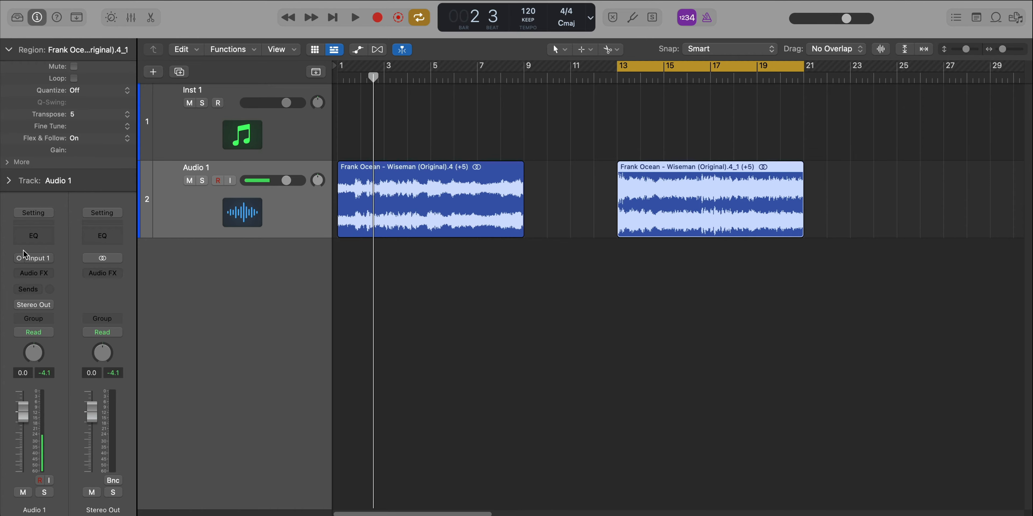
{"action": "left_click", "coordinate": [33, 237]}
{"action": "left_click_drag", "start_coordinate": [357, 284], "coordinate": [410, 306]}
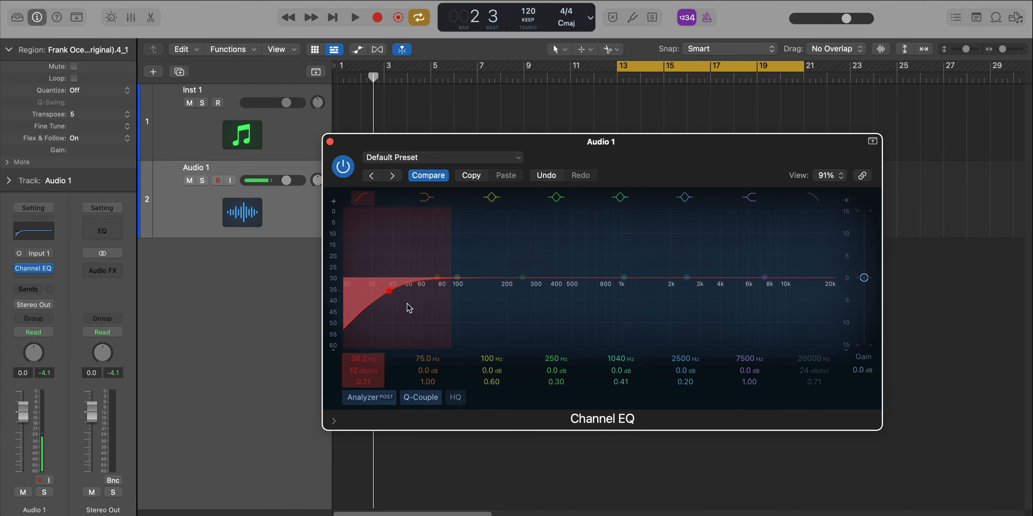
{"action": "left_click_drag", "start_coordinate": [760, 272], "coordinate": [768, 270]}
{"action": "key", "text": "space"}
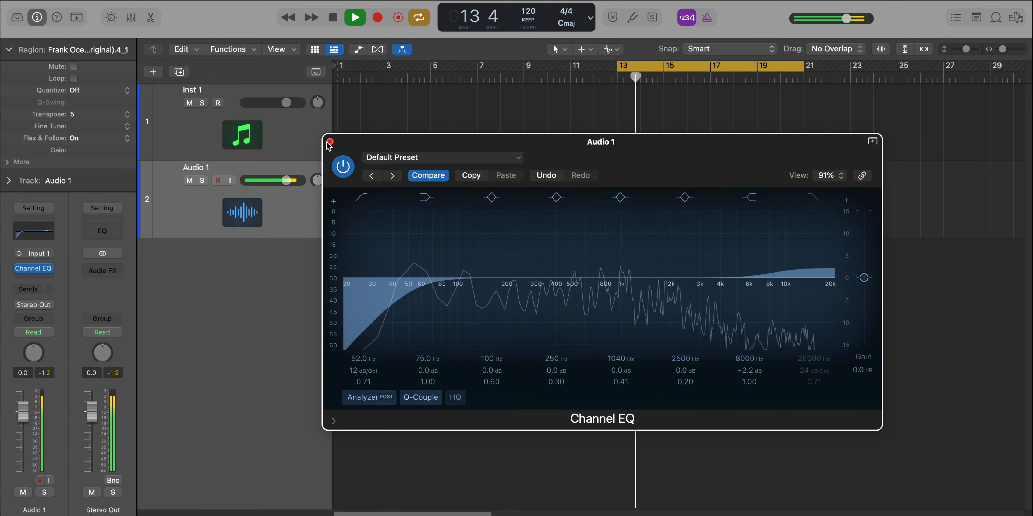
{"action": "key", "text": "space"}
{"action": "left_click", "coordinate": [330, 143]}
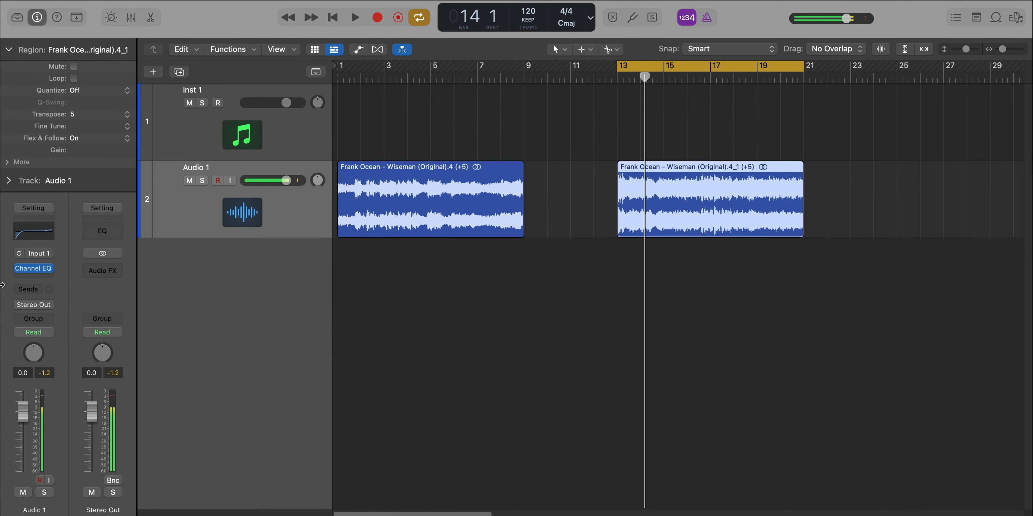
- Insert a Mono->Stereo Chorus after the Channel EQ on Audio 1 and play the looped second chop
{"action": "left_click", "coordinate": [43, 276]}
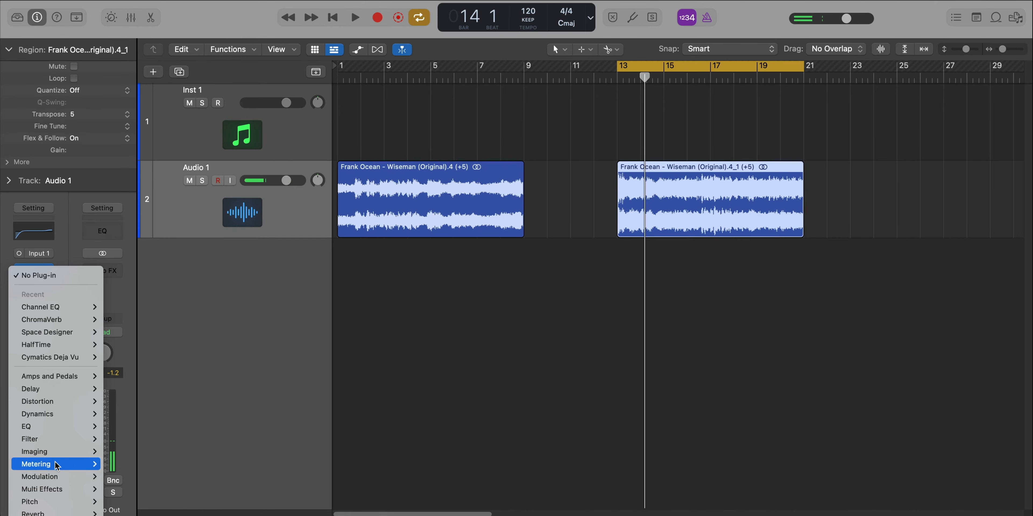
{"action": "mouse_move", "coordinate": [57, 477]}
{"action": "mouse_move", "coordinate": [137, 479]}
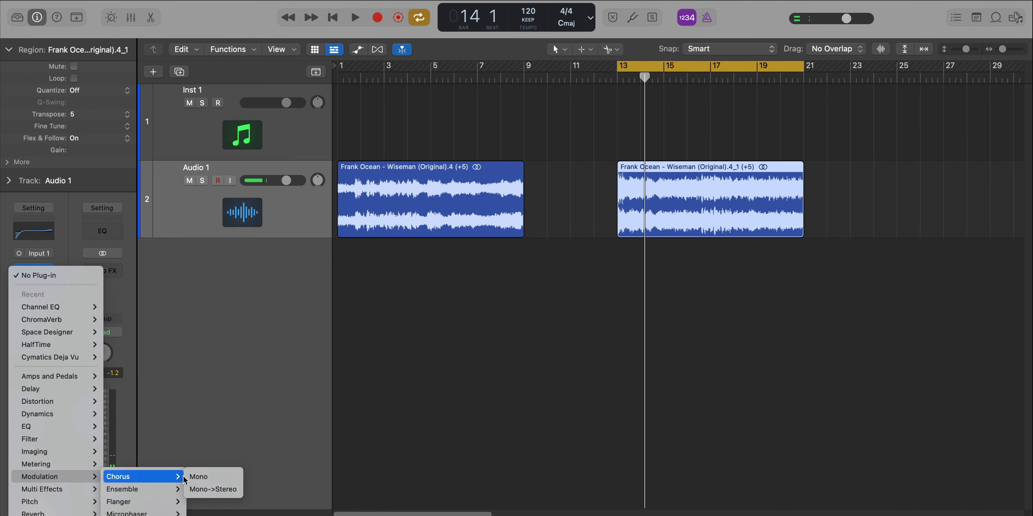
{"action": "left_click", "coordinate": [213, 490]}
{"action": "key", "text": "space"}
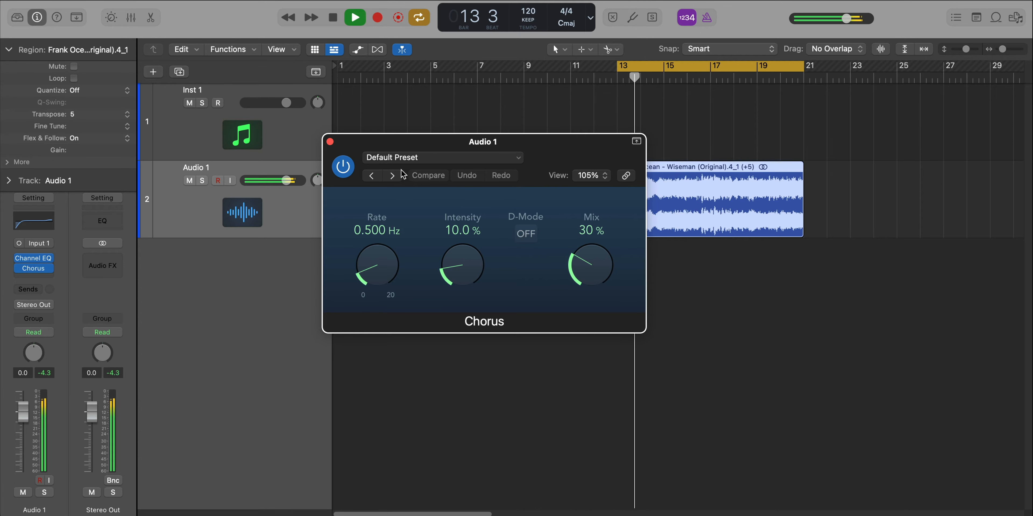
- Load the Glimmering Chorus preset and adjust its mix while listening to the second chop
{"action": "left_click", "coordinate": [392, 175]}
{"action": "left_click", "coordinate": [392, 175]}
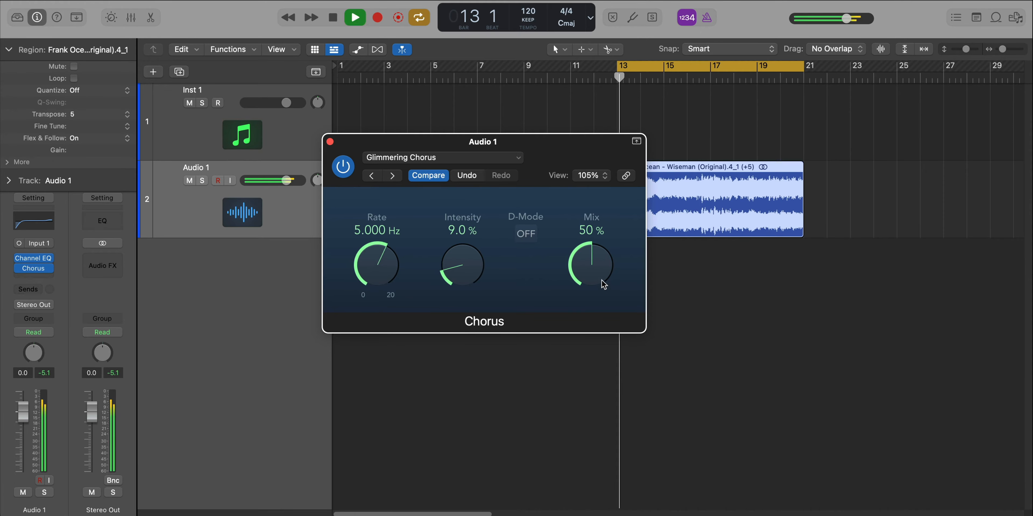
{"action": "mouse_move", "coordinate": [603, 284]}
{"action": "left_mouse_down"}
{"action": "mouse_move", "coordinate": [580, 295]}
{"action": "mouse_move", "coordinate": [584, 288]}
{"action": "left_mouse_up"}
{"action": "left_click", "coordinate": [330, 141]}
{"action": "key", "text": "space"}
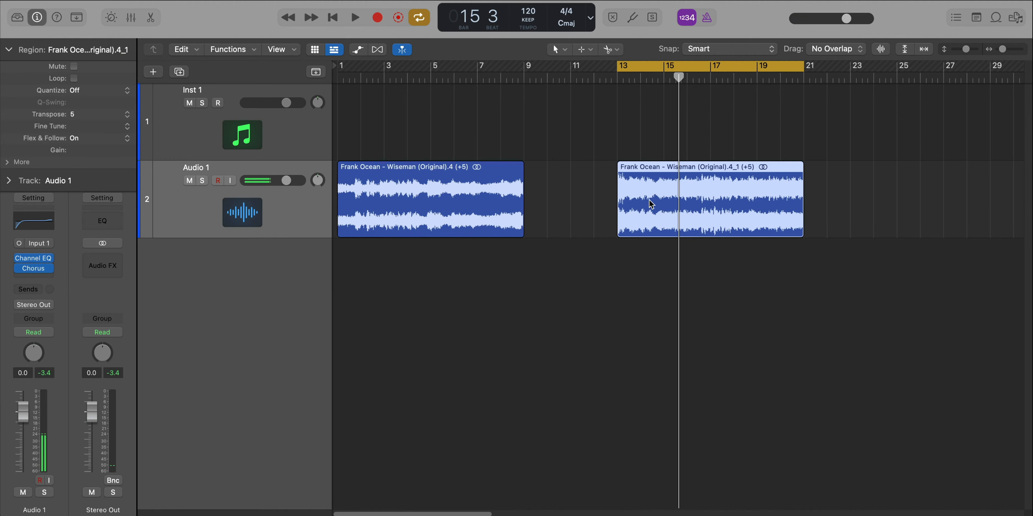
- Move the second chop to bar 9, directly after the first, and set the cycle range to bars 1–17
{"action": "left_click_drag", "start_coordinate": [650, 205], "coordinate": [573, 206]}
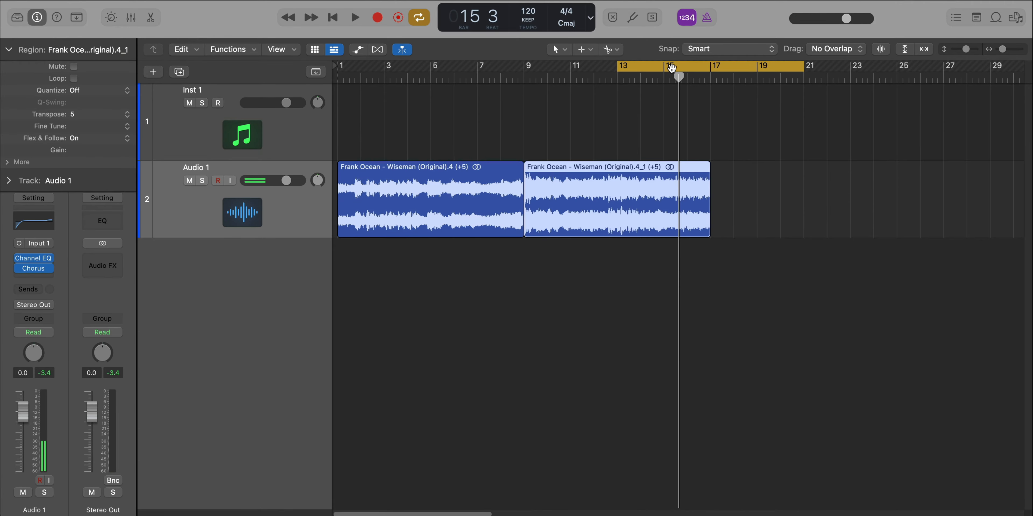
{"action": "left_click", "coordinate": [671, 68]}
{"action": "left_click_drag", "start_coordinate": [707, 72], "coordinate": [340, 71]}
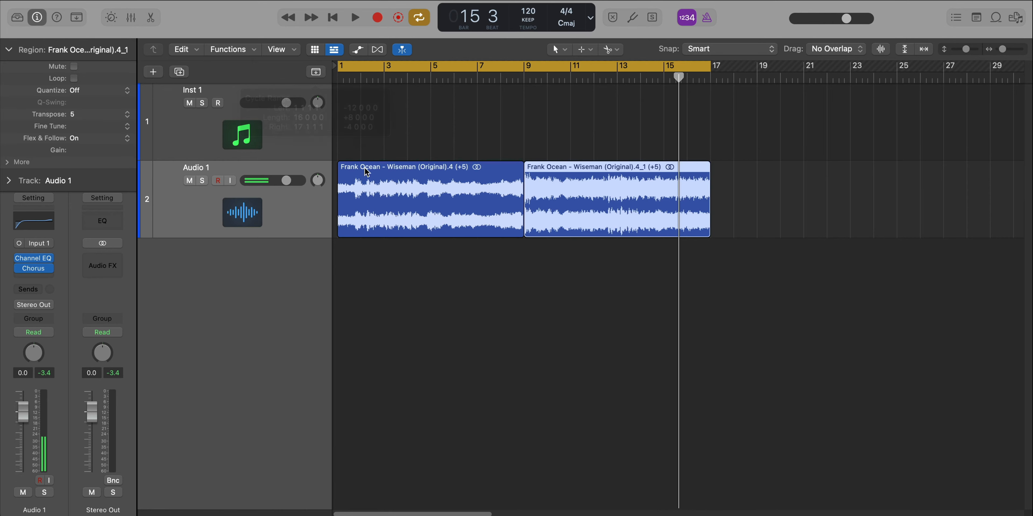
- Automate Audio 1's volume to rise from about -22.5 dB at bar 1 to 0 dB at bar 17, audition the fade-in and hide the automation
{"action": "left_click", "coordinate": [284, 199]}
{"action": "key", "text": "a"}
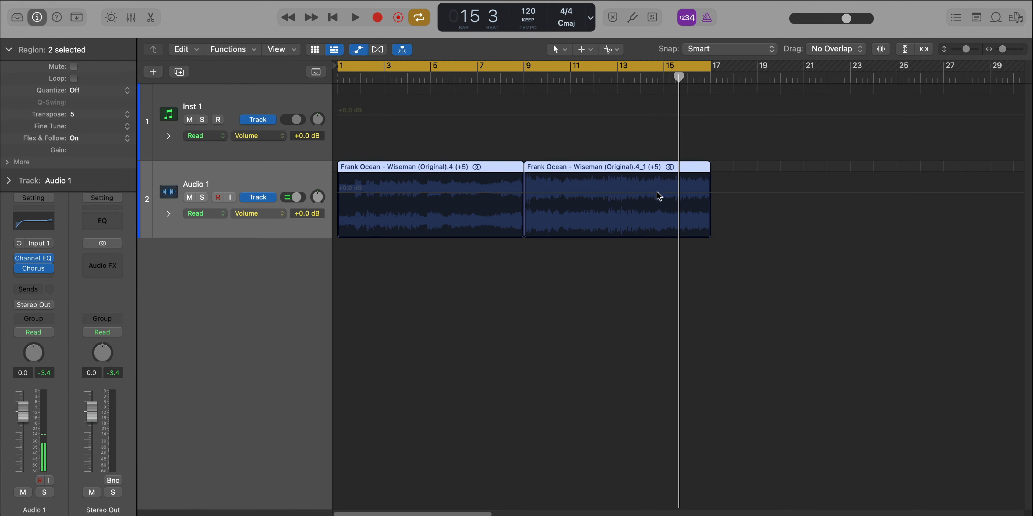
{"action": "left_click_drag", "start_coordinate": [677, 77], "coordinate": [708, 79]}
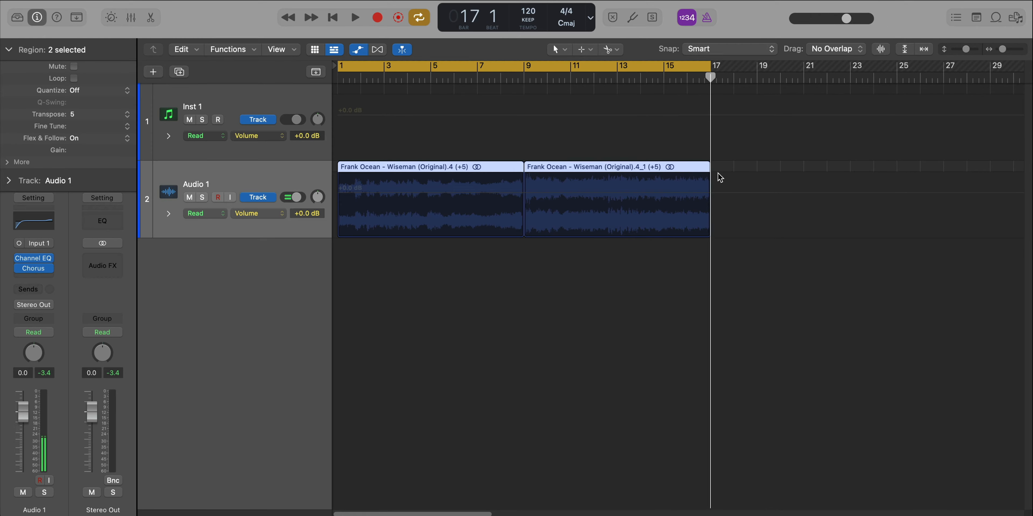
{"action": "left_click", "coordinate": [710, 194]}
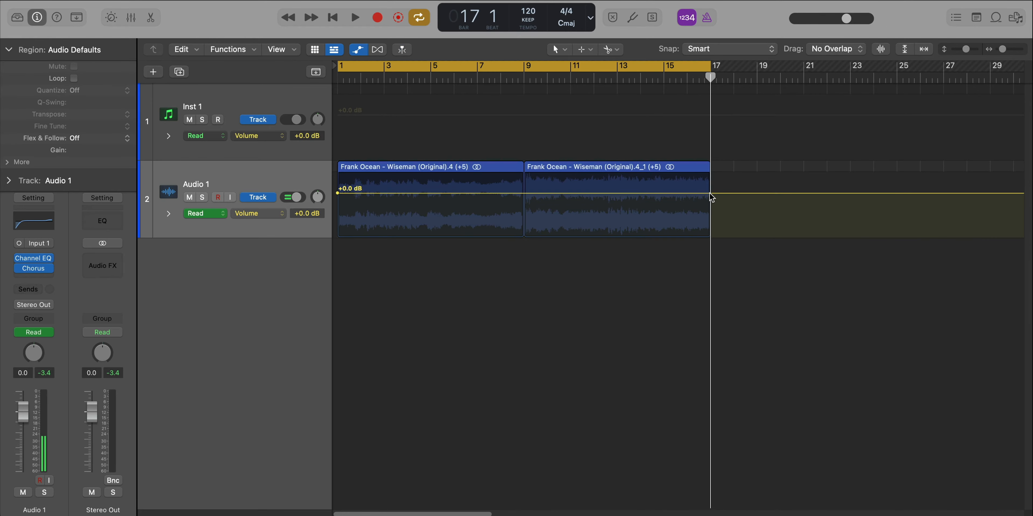
{"action": "left_click_drag", "start_coordinate": [338, 193], "coordinate": [337, 224]}
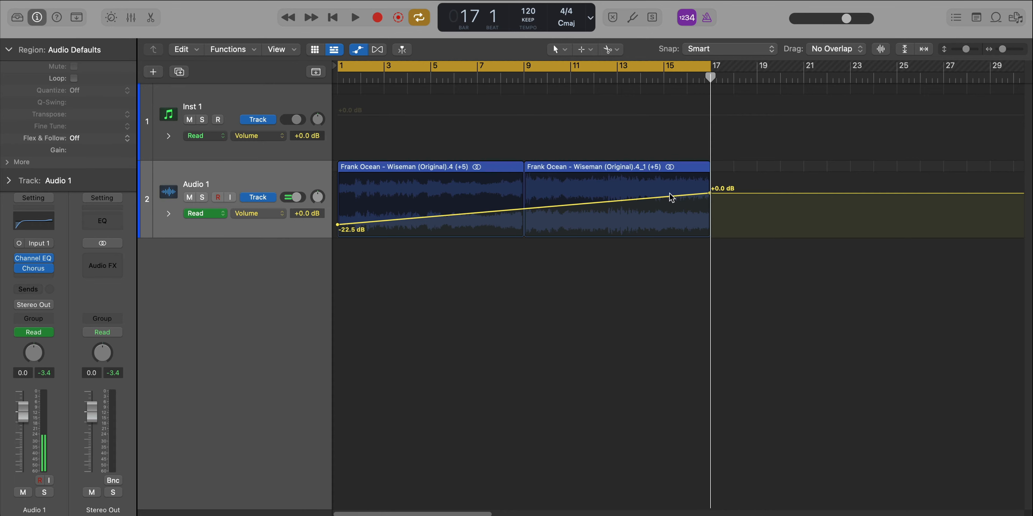
{"action": "key", "text": "space"}
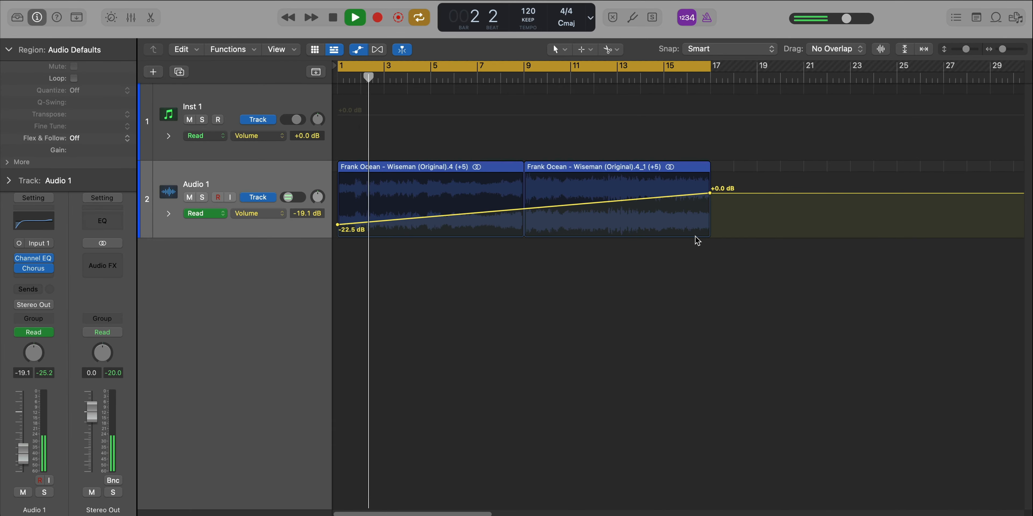
{"action": "key", "text": "super+Left"}
{"action": "key", "text": "a"}
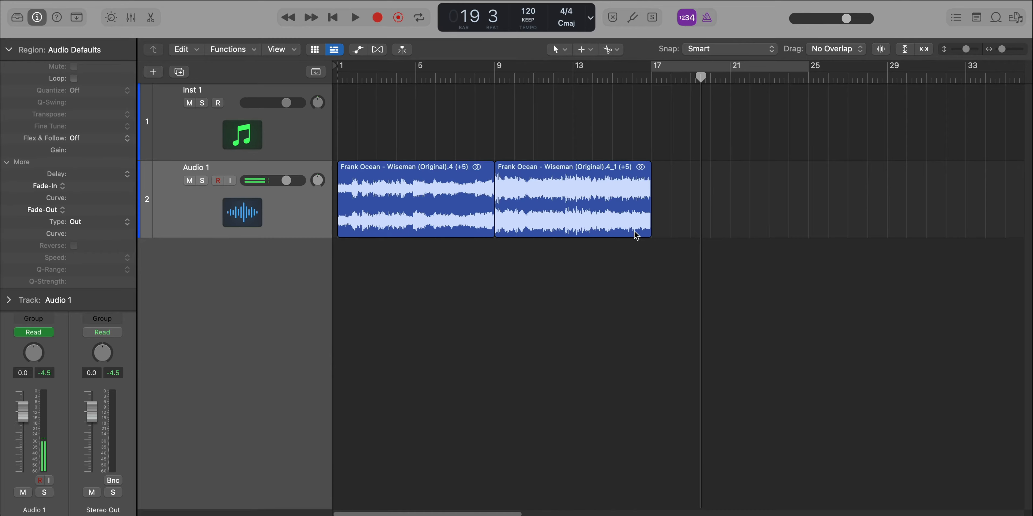
- Repeat the second chop once at bar 17 without copying the automation data, and check the volume curve
{"action": "left_click", "coordinate": [605, 183]}
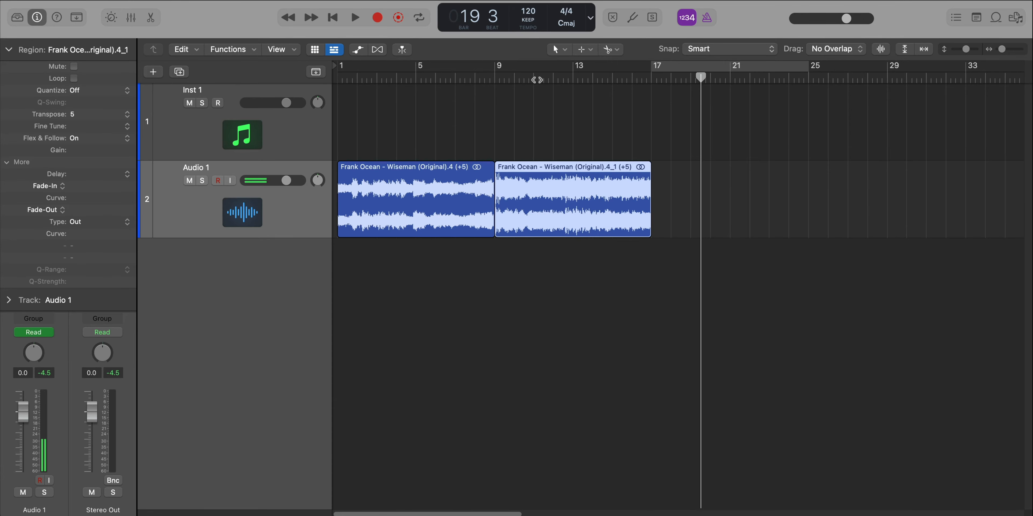
{"action": "key", "text": "super+r"}
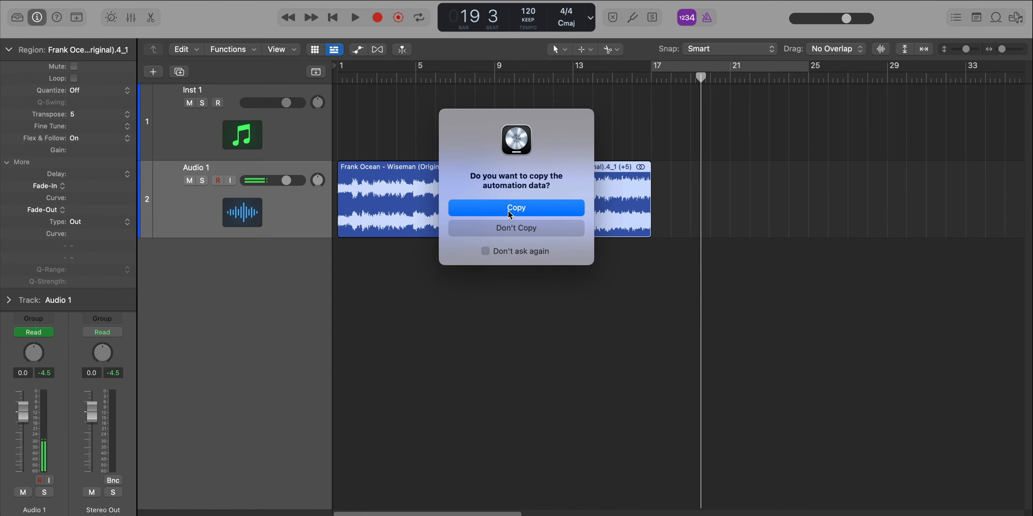
{"action": "left_click", "coordinate": [515, 234]}
{"action": "key", "text": "a"}
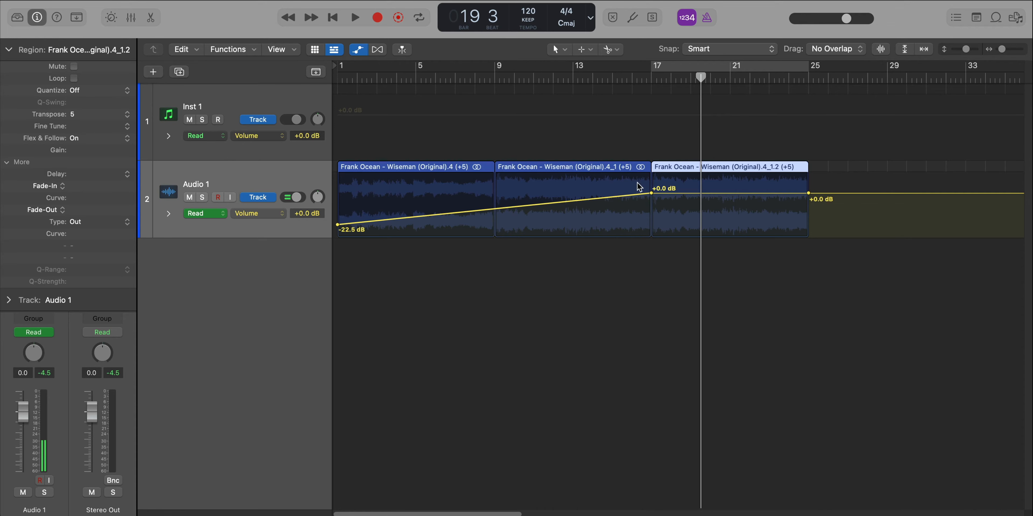
{"action": "key", "text": "a"}
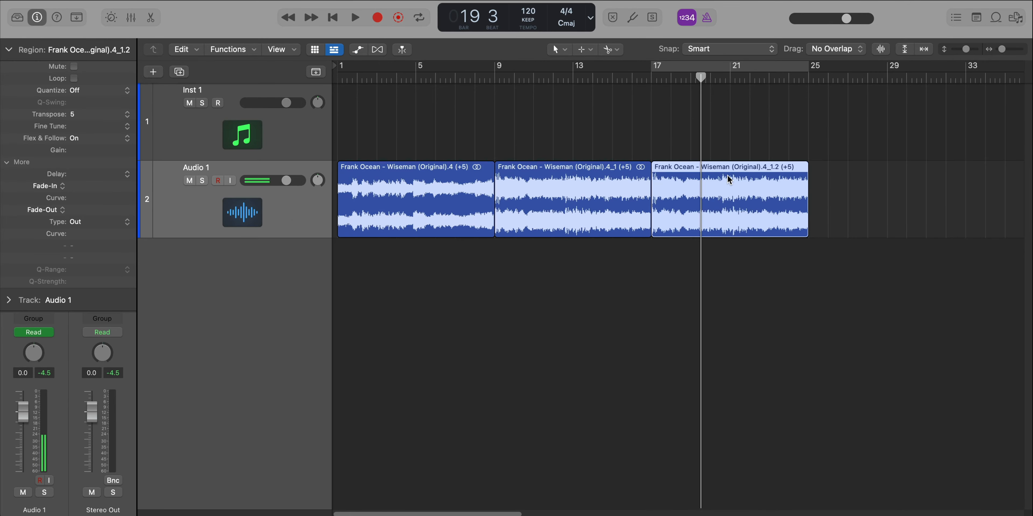
- Bounce the repeated chop at bars 17–25 in place onto a new track
{"action": "key", "text": "alt+b"}
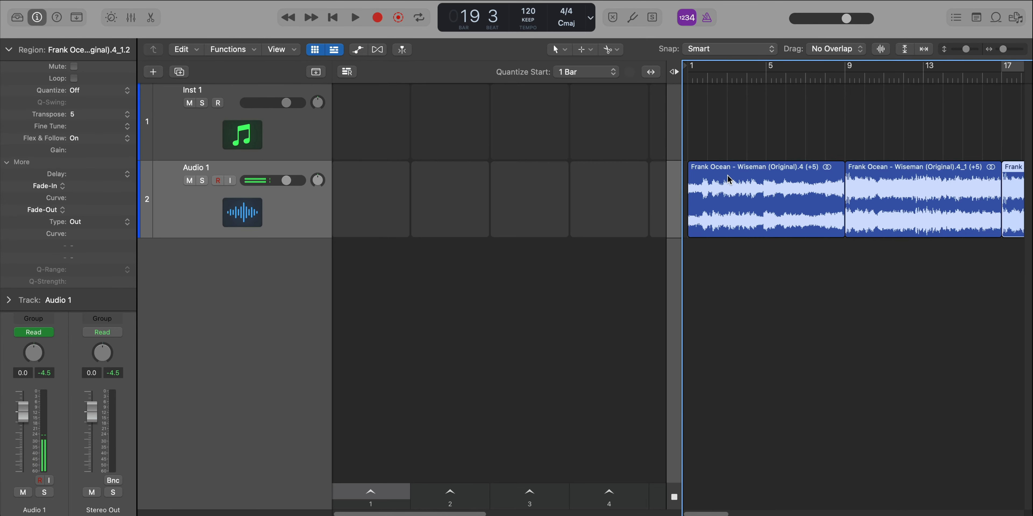
{"action": "left_click", "coordinate": [316, 50]}
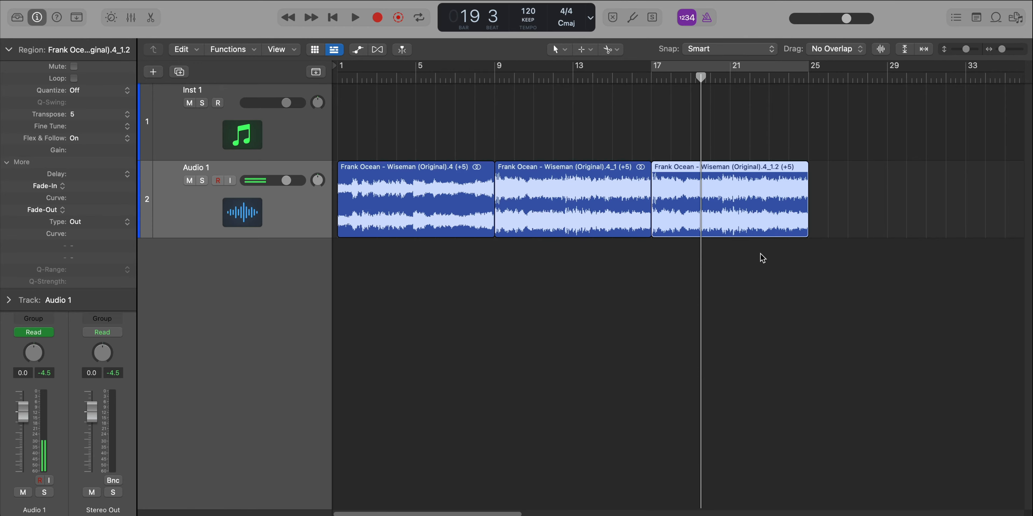
{"action": "key", "text": "ctrl+b"}
{"action": "key", "text": "Return"}
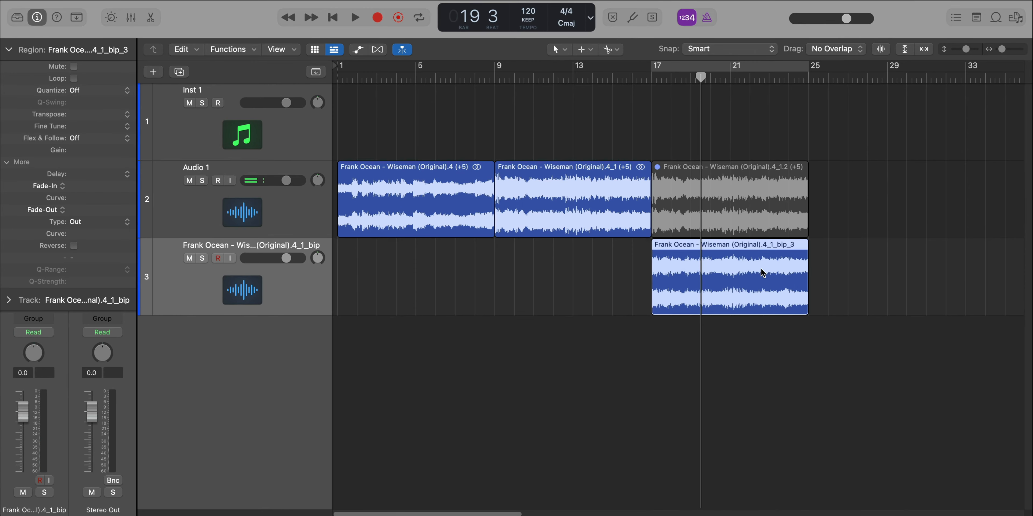
- Move the muted original region aside to about bar 28 and place the bounced region on Audio 1 at bar 17
{"action": "left_click_drag", "start_coordinate": [740, 219], "coordinate": [956, 218]}
{"action": "left_click", "coordinate": [523, 228]}
{"action": "left_click_drag", "start_coordinate": [736, 279], "coordinate": [736, 235]}
{"action": "left_click_drag", "start_coordinate": [736, 234], "coordinate": [735, 234]}
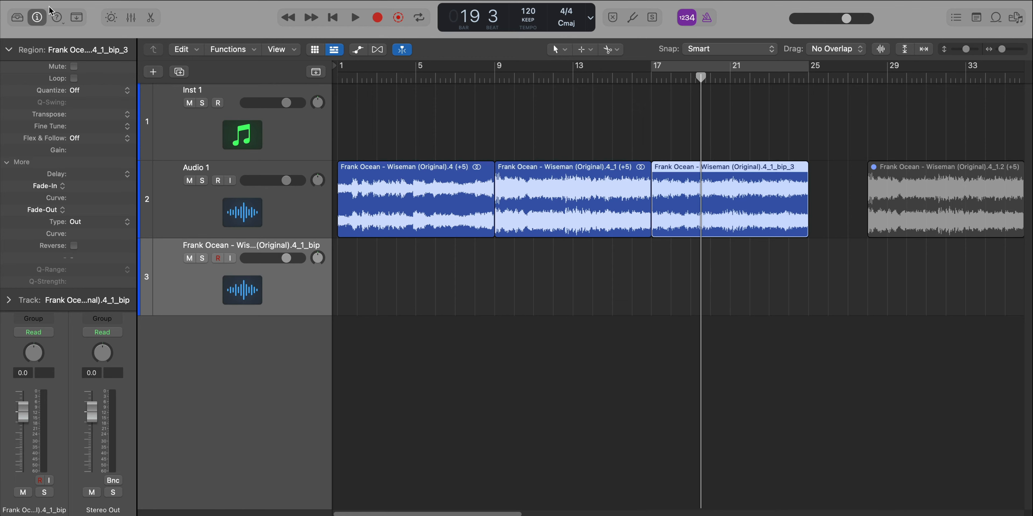
- Reverse the bounced region at bar 17 and play it back
{"action": "left_click", "coordinate": [73, 245]}
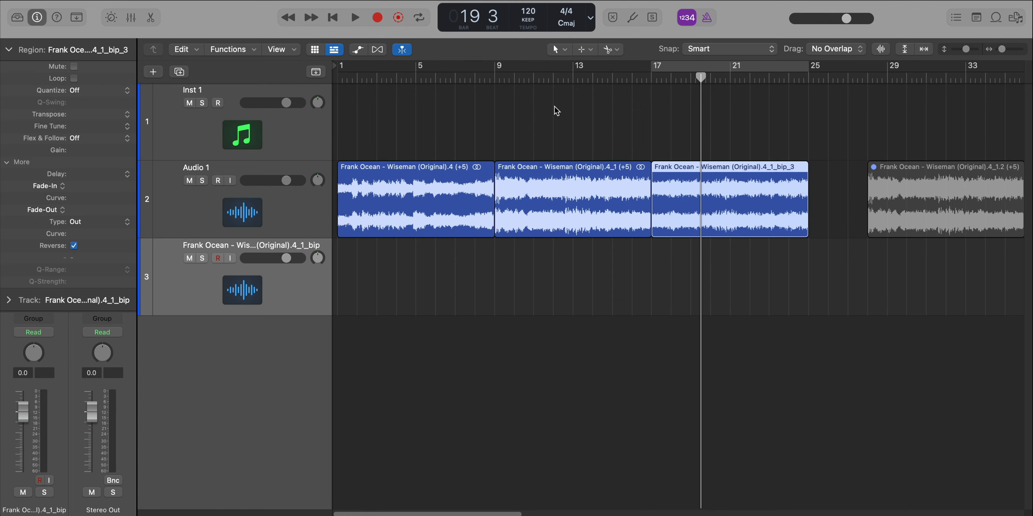
{"action": "left_click", "coordinate": [633, 81]}
{"action": "key", "text": "space"}
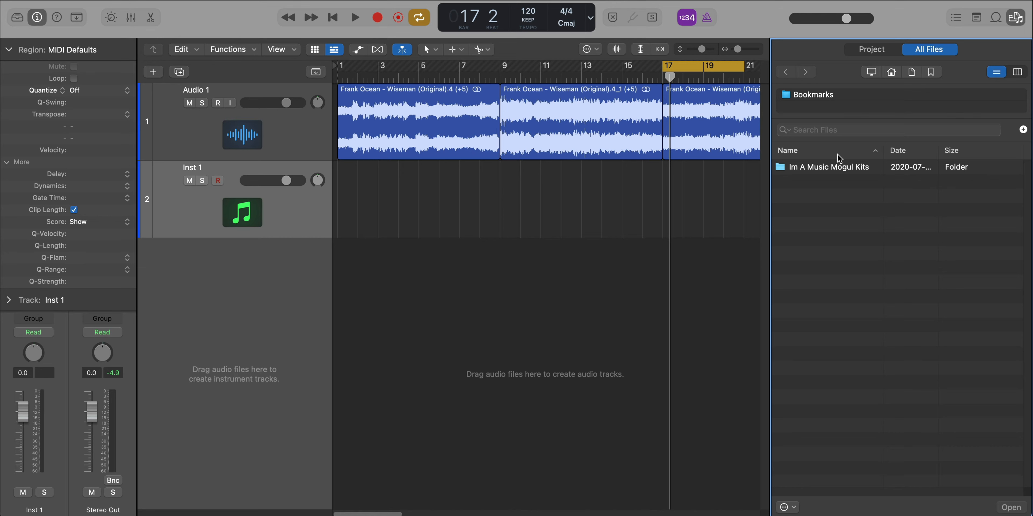
- Browse the Im A Music Mogul Kits bookmark to Drum Kits, the For All The Dogs kit, and open its 1 - Virginia Beach folder
{"action": "double_click", "coordinate": [838, 169]}
{"action": "double_click", "coordinate": [811, 184]}
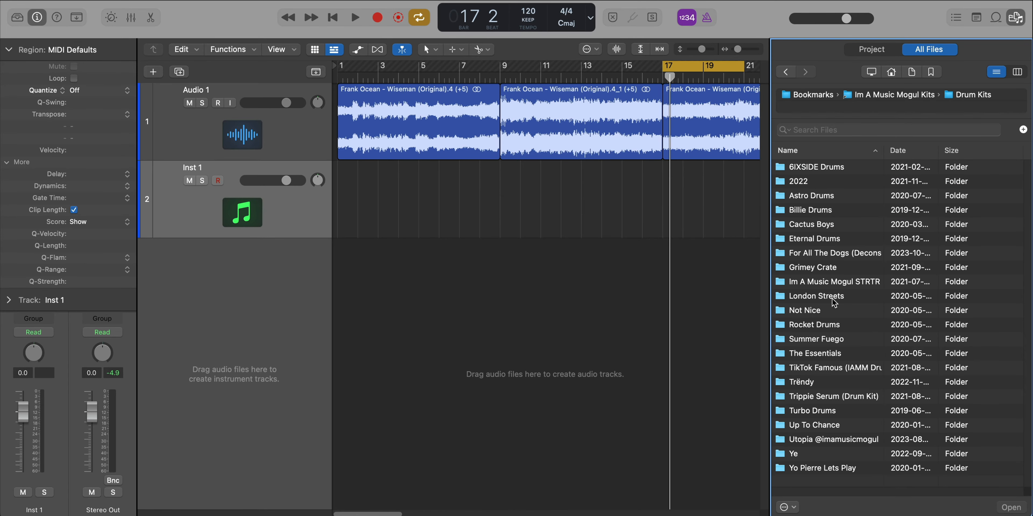
{"action": "double_click", "coordinate": [830, 253]}
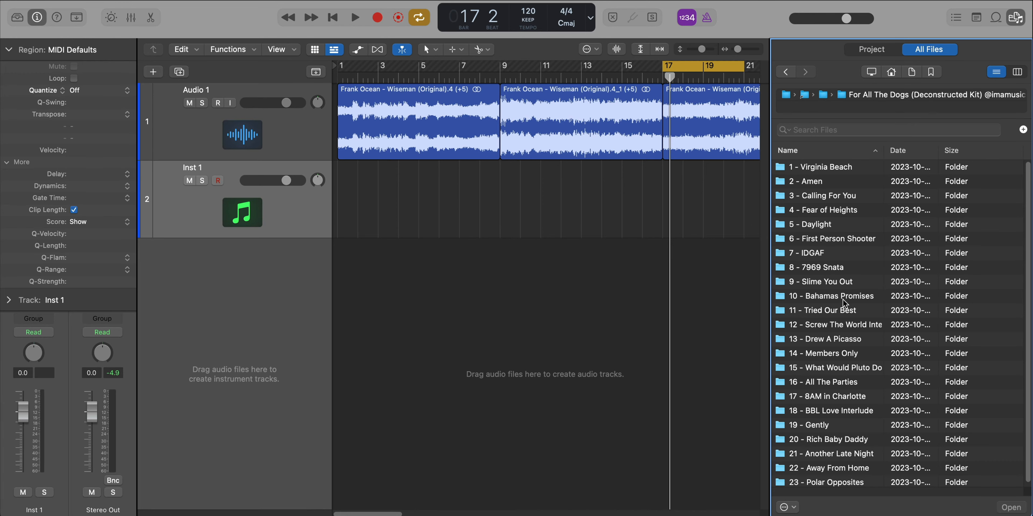
{"action": "double_click", "coordinate": [821, 167]}
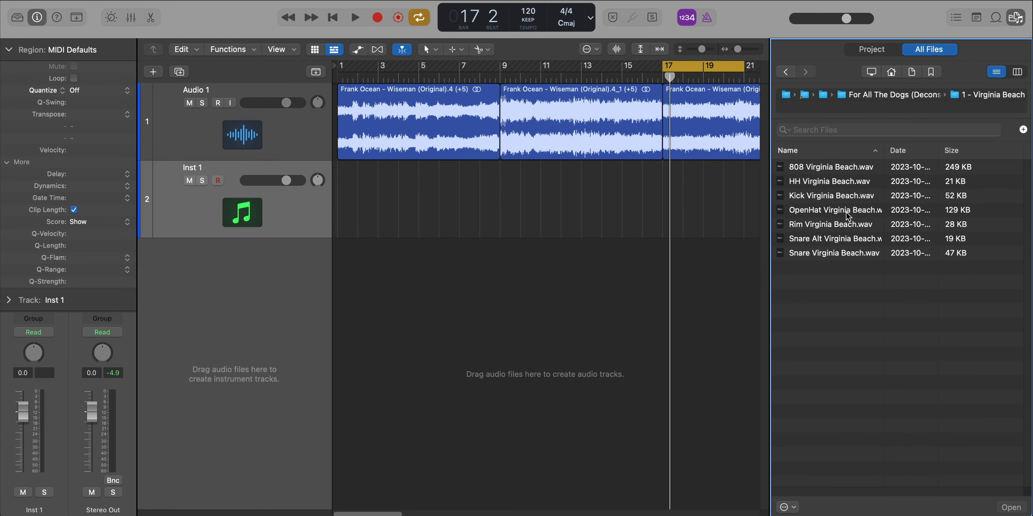
- Add the Rim Virginia Beach sample as a drum track, place a hit on pattern step 9 and set the pattern length to 64 steps
{"action": "left_click", "coordinate": [839, 229]}
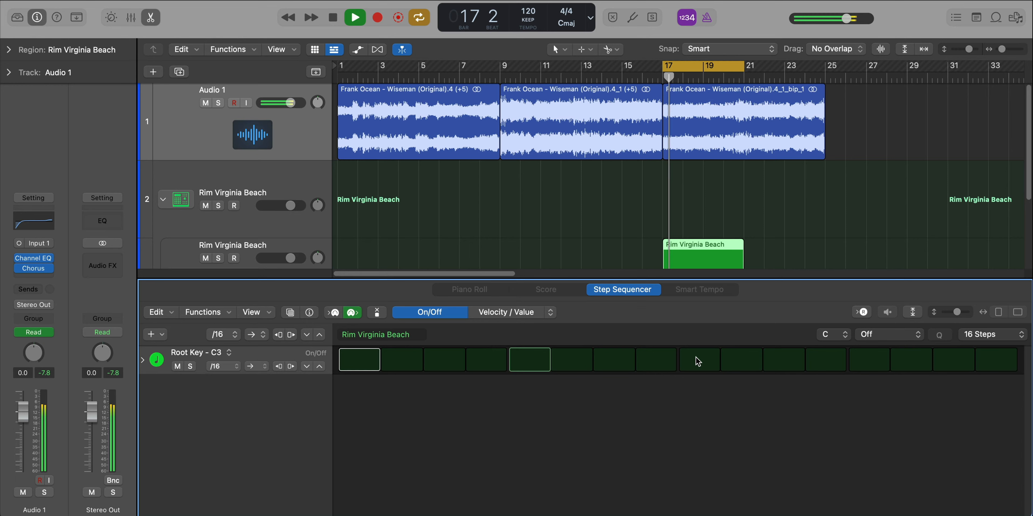
{"action": "left_click", "coordinate": [696, 358]}
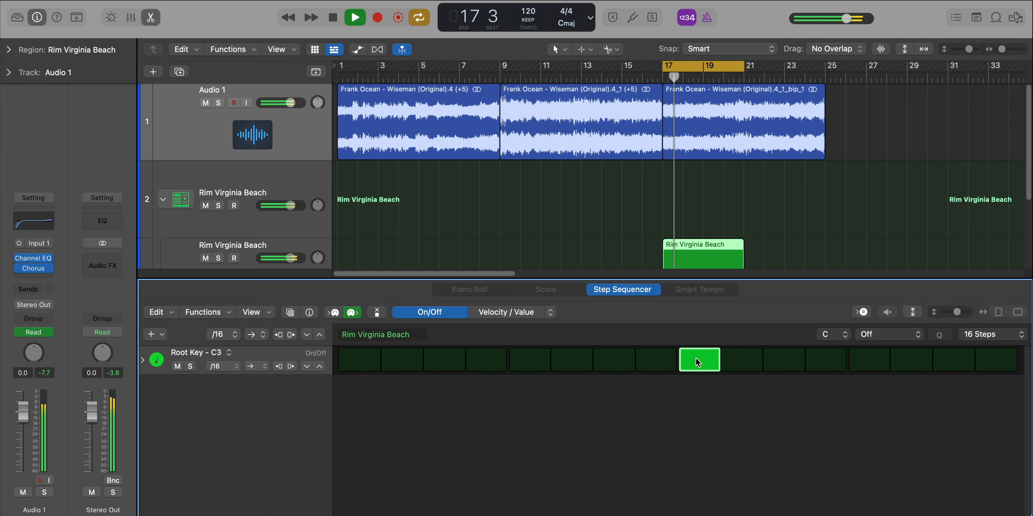
{"action": "left_click", "coordinate": [992, 336]}
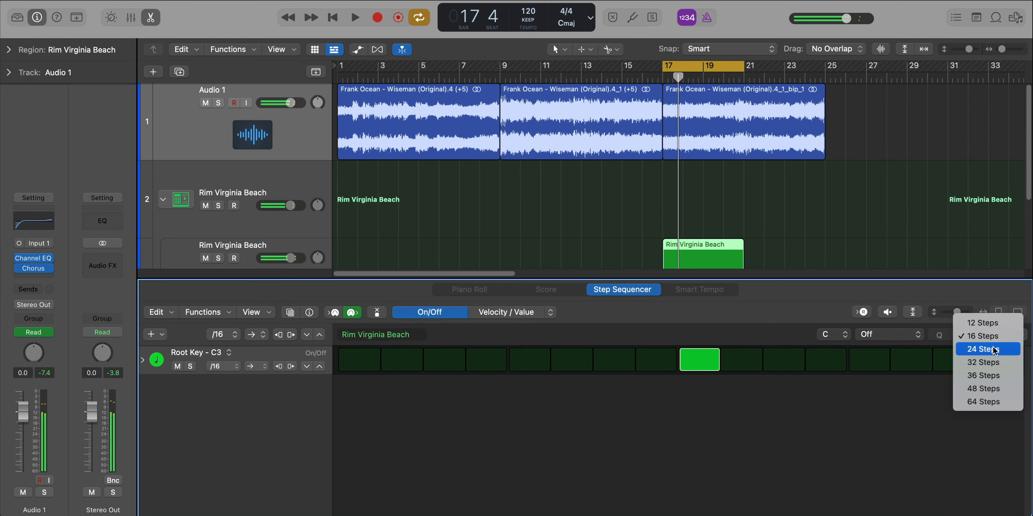
{"action": "left_click", "coordinate": [997, 402]}
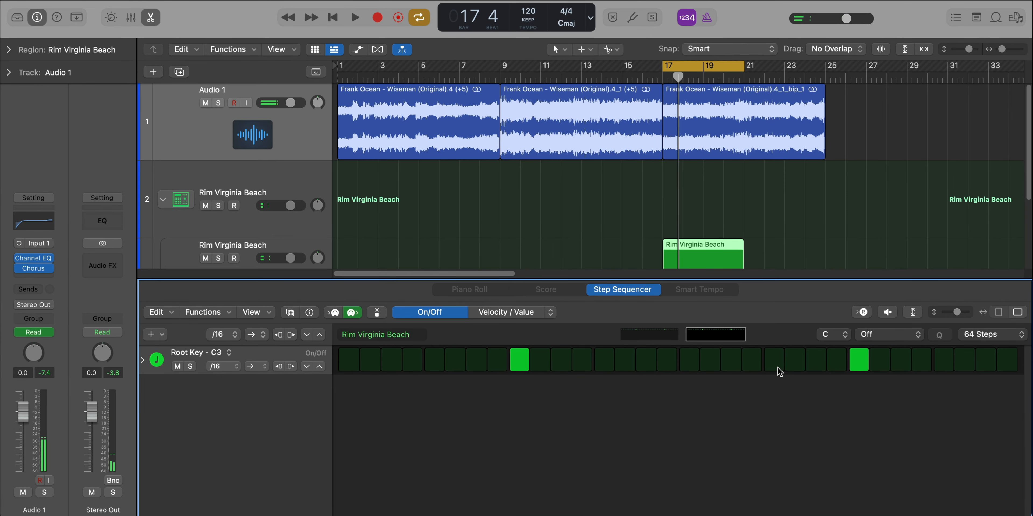
{"action": "key", "text": "space"}
- Cycle bars 19–21 and set the hi-hat pattern's repeats to 3 on step 2, 5 on step 8 and 3 on step 13
{"action": "left_click_drag", "start_coordinate": [704, 65], "coordinate": [744, 67]}
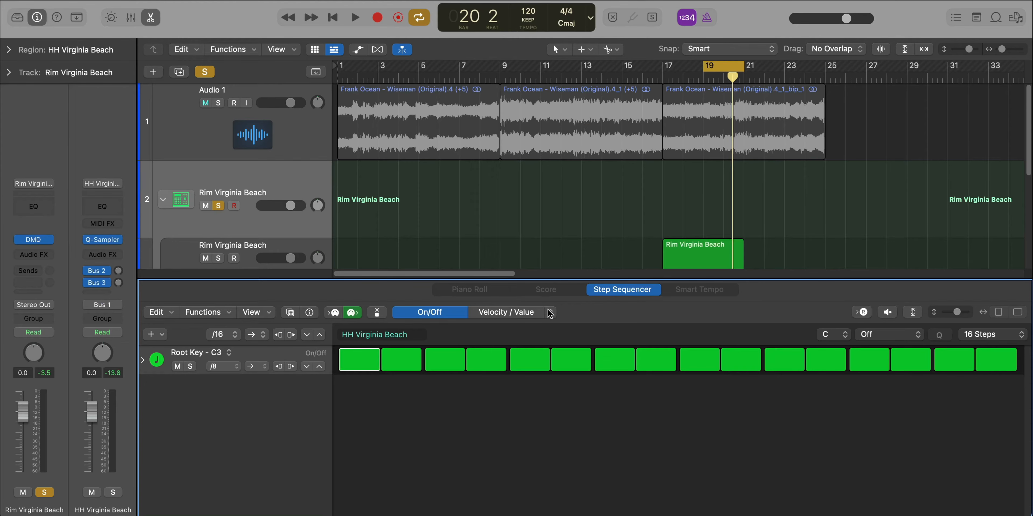
{"action": "left_click", "coordinate": [537, 313]}
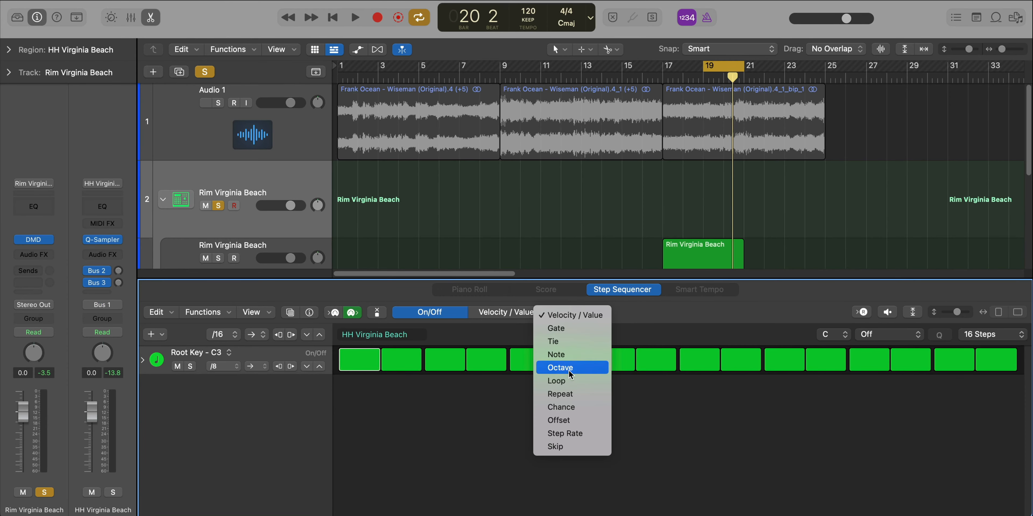
{"action": "left_click", "coordinate": [561, 393]}
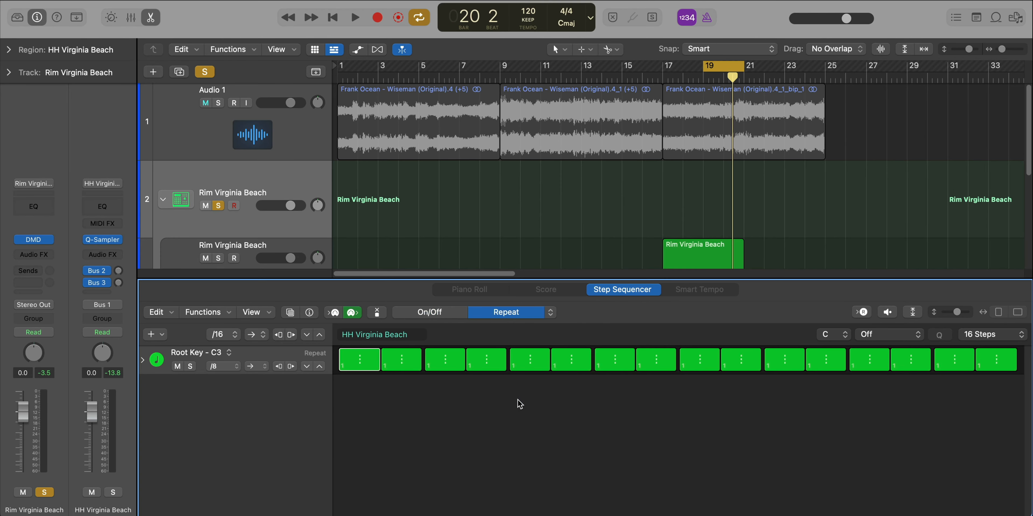
{"action": "left_click_drag", "start_coordinate": [409, 363], "coordinate": [409, 365]}
{"action": "key", "text": "space"}
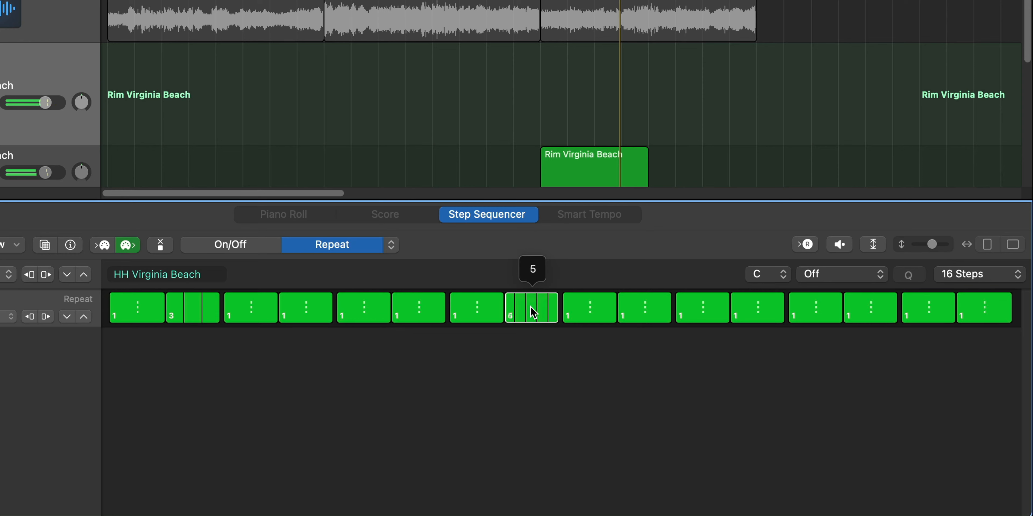
{"action": "left_click_drag", "start_coordinate": [531, 305], "coordinate": [531, 323]}
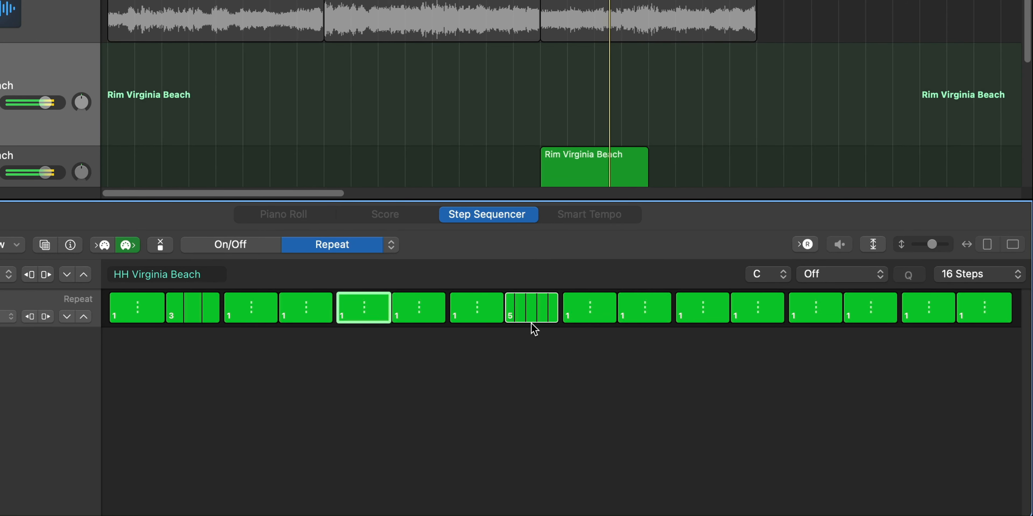
{"action": "left_click_drag", "start_coordinate": [818, 318], "coordinate": [822, 298]}
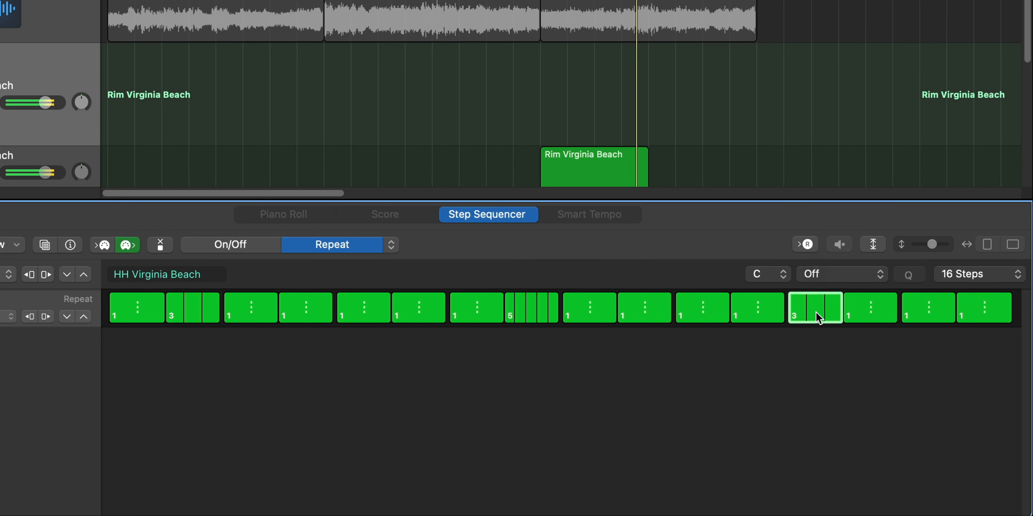
{"action": "key", "text": "x"}
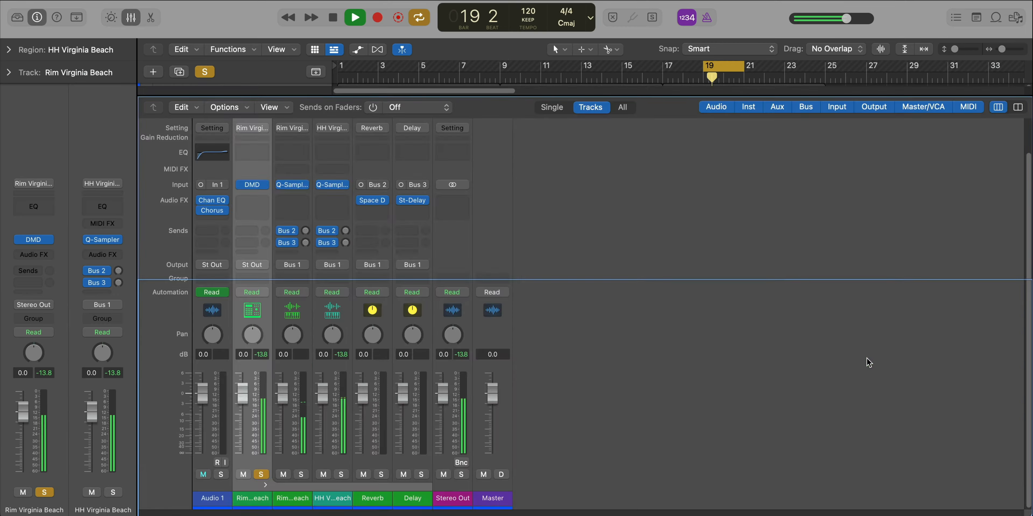
{"action": "key", "text": "x"}
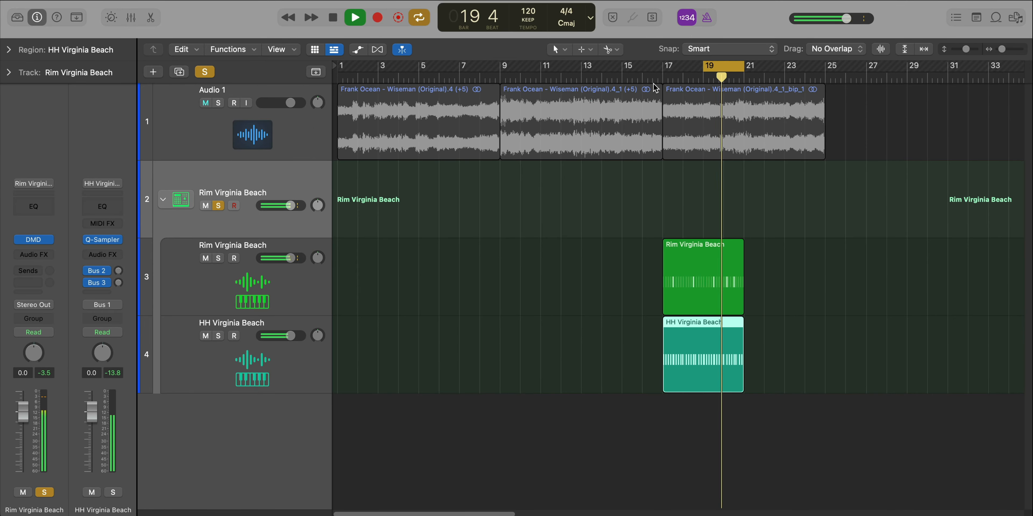
- Extend the cycle back to bar 17, convert the HH Virginia Beach pattern to a MIDI region and open it in the Piano Roll
{"action": "left_click_drag", "start_coordinate": [660, 73], "coordinate": [662, 73]}
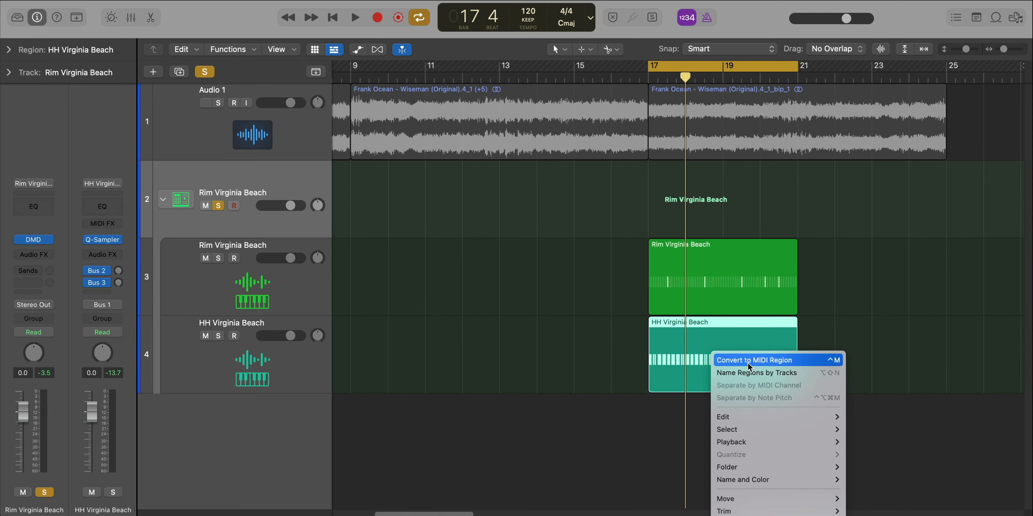
{"action": "left_click", "coordinate": [747, 362]}
{"action": "double_click", "coordinate": [710, 352]}
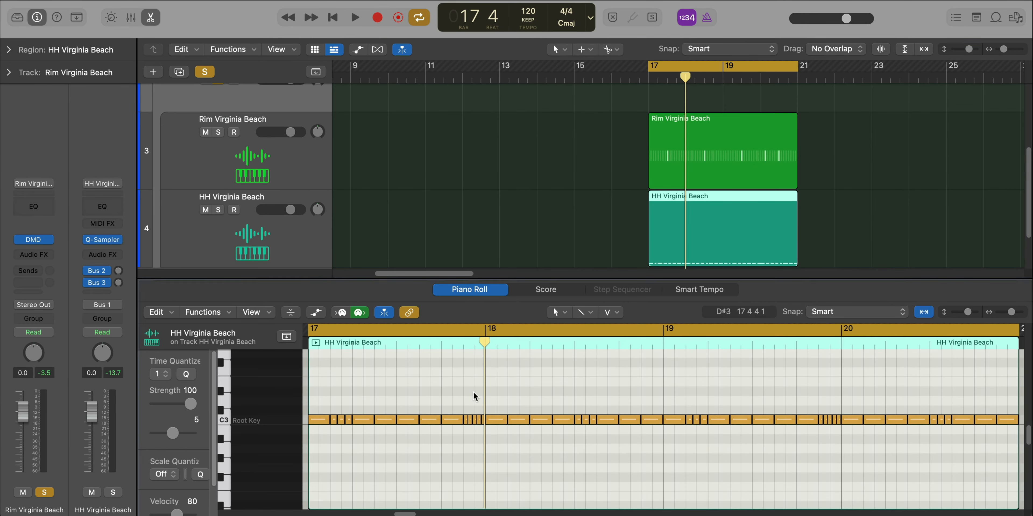
{"action": "scroll", "coordinate": [463, 395], "scroll_direction": "up", "scroll_amount": 4}
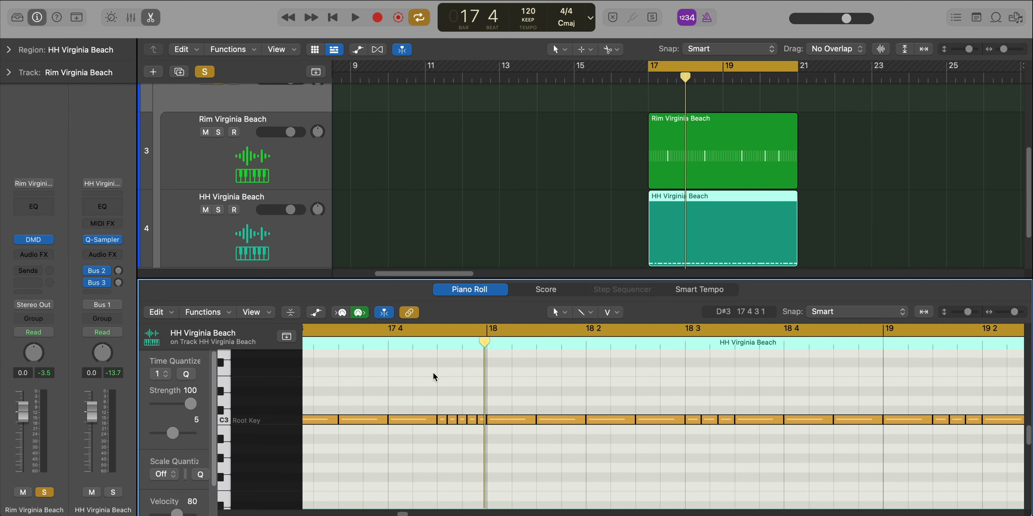
- Transpose the last four notes of the hi-hat roll before bar 18 into a descending run: A#2, G#2, G2 and F2
{"action": "key", "text": "space"}
{"action": "scroll", "coordinate": [592, 415], "scroll_direction": "down", "scroll_amount": 1}
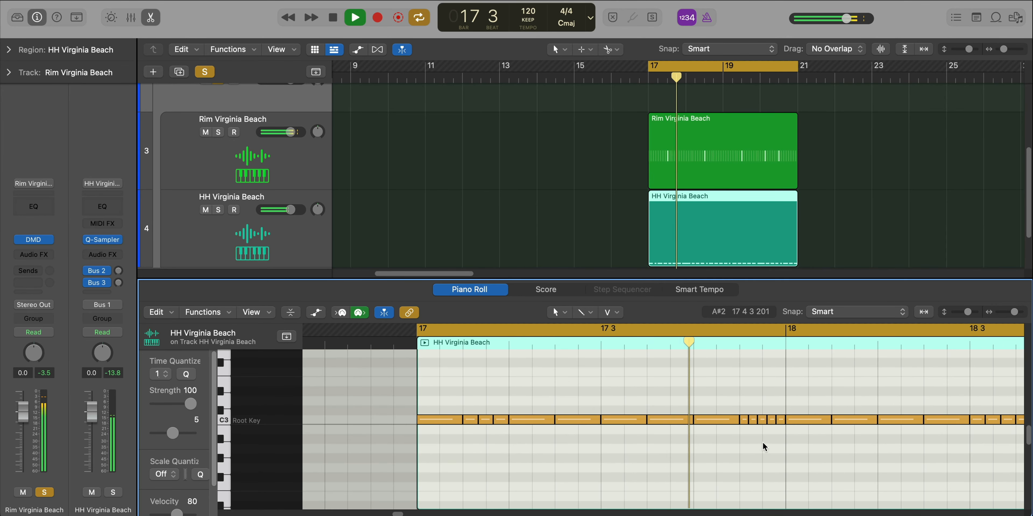
{"action": "key", "text": "space"}
{"action": "left_click_drag", "start_coordinate": [754, 407], "coordinate": [781, 429]}
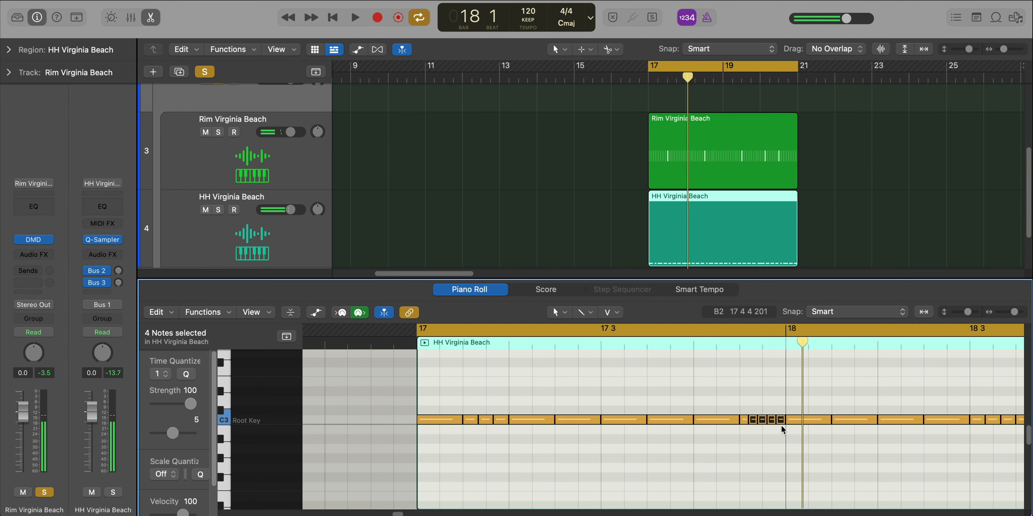
{"action": "key", "text": "alt+Down"}
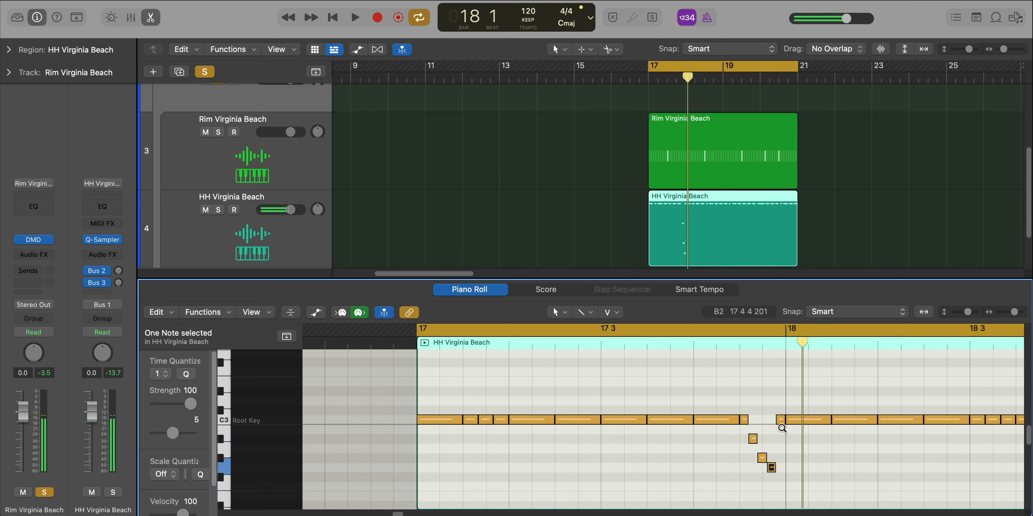
{"action": "key", "text": "space"}
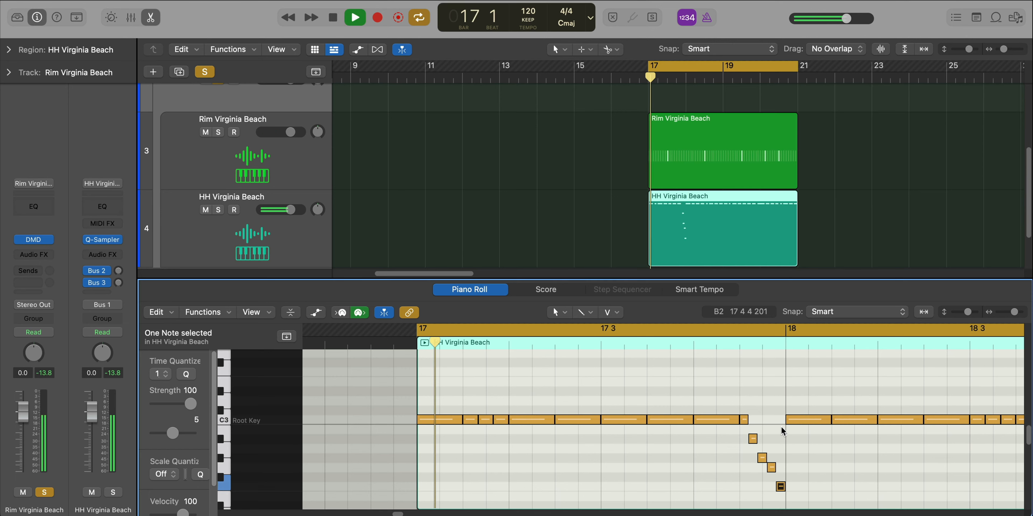
{"action": "left_click", "coordinate": [781, 428], "text": "ctrl+alt"}
- Lower the first two hi-hat notes of bar 18 by four semitones to G#2
{"action": "scroll", "coordinate": [781, 428], "scroll_direction": "right", "scroll_amount": 4}
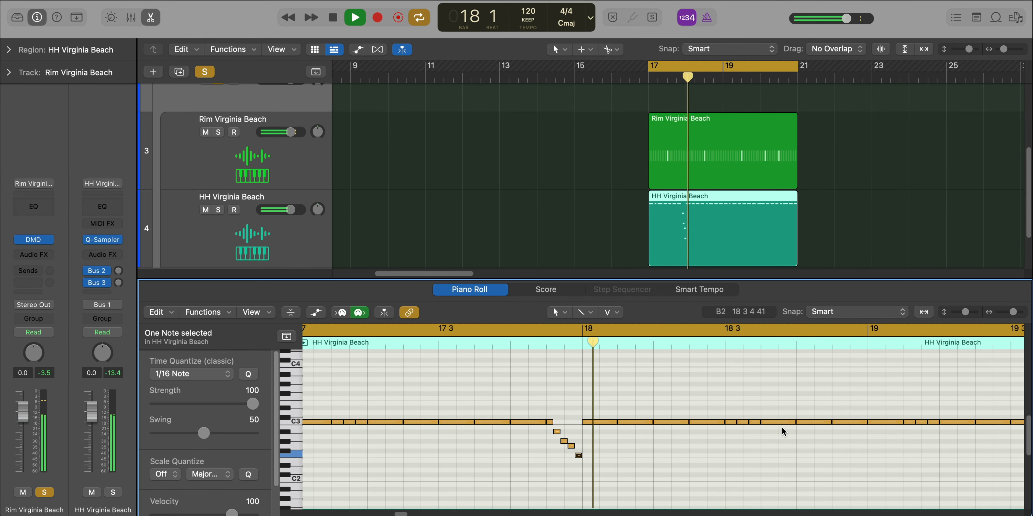
{"action": "key", "text": "space"}
{"action": "left_click_drag", "start_coordinate": [606, 414], "coordinate": [618, 430]}
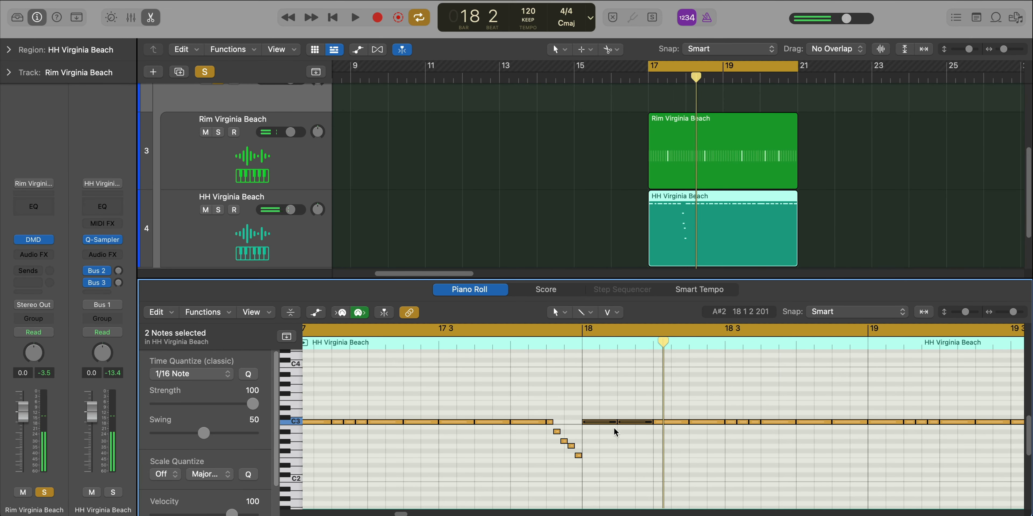
{"action": "key", "text": "alt+Down"}
{"action": "key", "text": "alt+Down"}
{"action": "key", "text": "alt+Down"}
{"action": "key", "text": "alt+Down"}
- Lower the following two hi-hat notes in bar 18 by one semitone to B2 and play back the pattern
{"action": "key", "text": "Right"}
{"action": "key", "text": "Right"}
{"action": "key", "text": "shift+Left"}
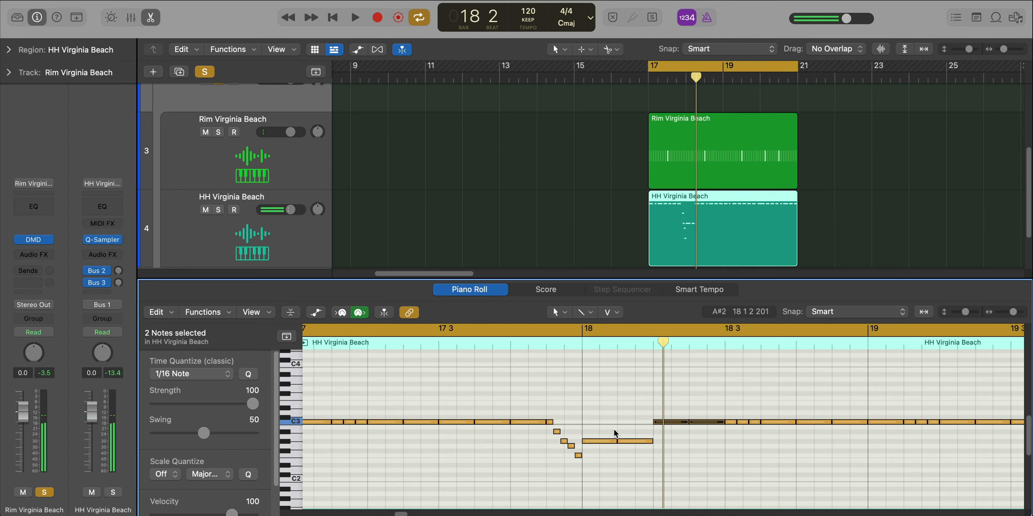
{"action": "key", "text": "alt+Down"}
{"action": "key", "text": "alt+Up"}
{"action": "key", "text": "alt+Down"}
{"action": "key", "text": "space"}
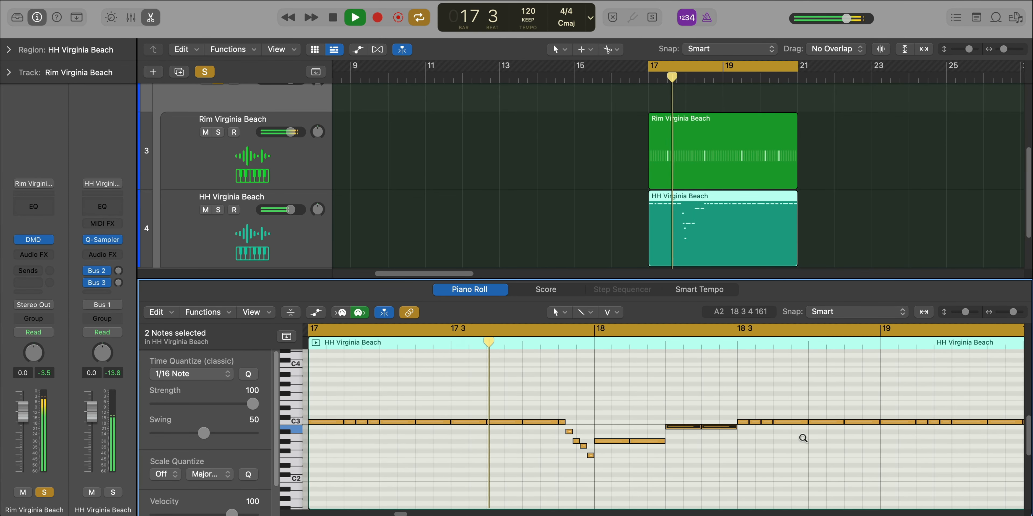
- Lower the last hi-hat note before bar 19 by six semitones to F#2
{"action": "scroll", "coordinate": [803, 440], "scroll_direction": "left", "scroll_amount": 3}
{"action": "scroll", "coordinate": [803, 440], "scroll_direction": "left", "scroll_amount": 3}
{"action": "scroll", "coordinate": [803, 440], "scroll_direction": "right", "scroll_amount": 1}
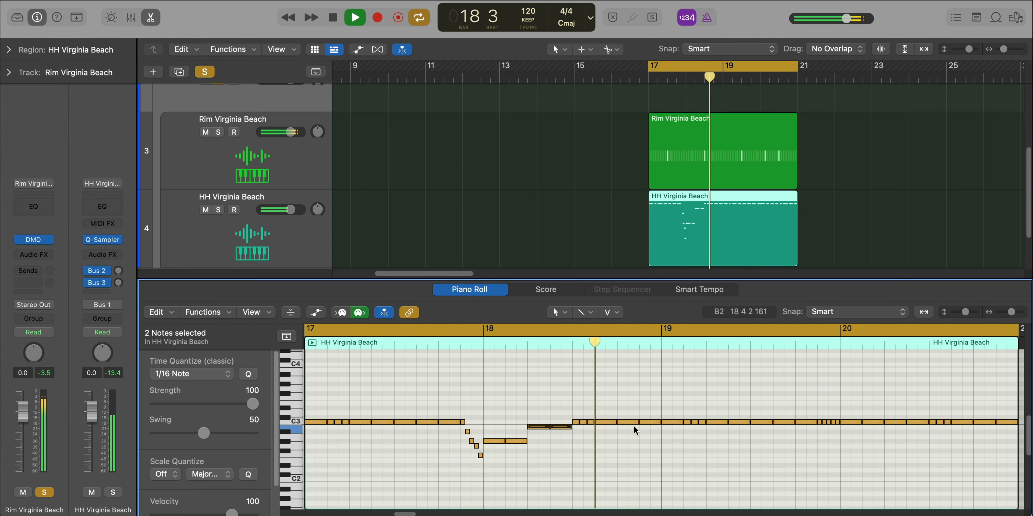
{"action": "left_click", "coordinate": [650, 428]}
{"action": "key", "text": "space"}
{"action": "left_click_drag", "start_coordinate": [650, 424], "coordinate": [650, 451]}
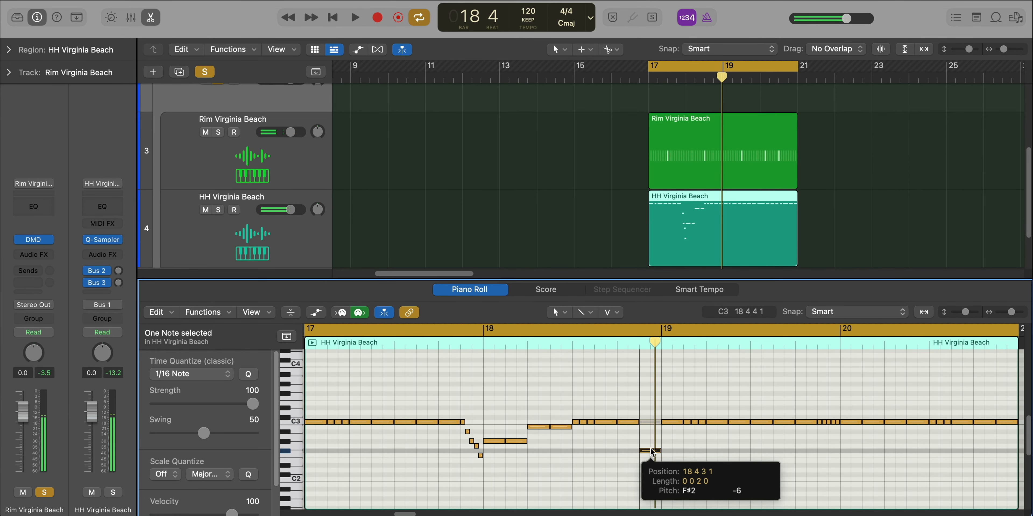
- Delete the hi-hat notes after bar 19, repeat the notes of bars 17–19 into bars 19–21 and play them back
{"action": "scroll", "coordinate": [658, 448], "scroll_direction": "left", "scroll_amount": 2}
{"action": "left_click_drag", "start_coordinate": [922, 450], "coordinate": [416, 485]}
{"action": "key", "text": "Delete"}
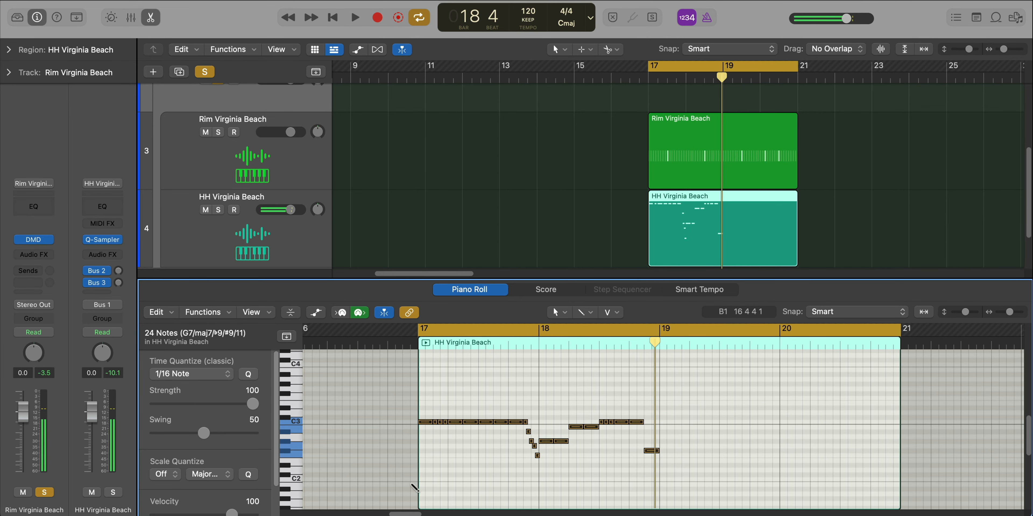
{"action": "key", "text": "super+r"}
{"action": "key", "text": "space"}
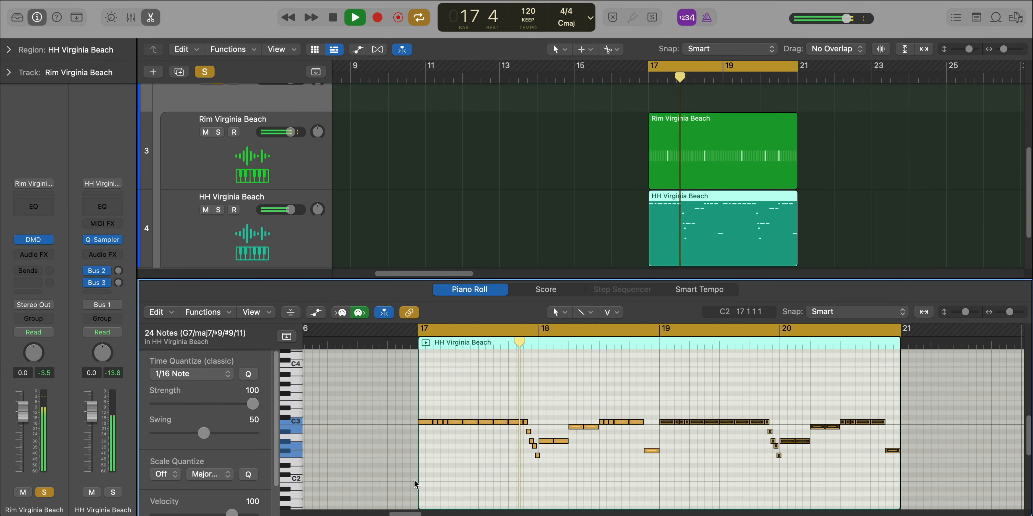
- Close the Piano Roll and unsolo the Rim Virginia Beach drum stack to hear it with the song chop
{"action": "key", "text": "e"}
{"action": "left_click", "coordinate": [218, 206]}
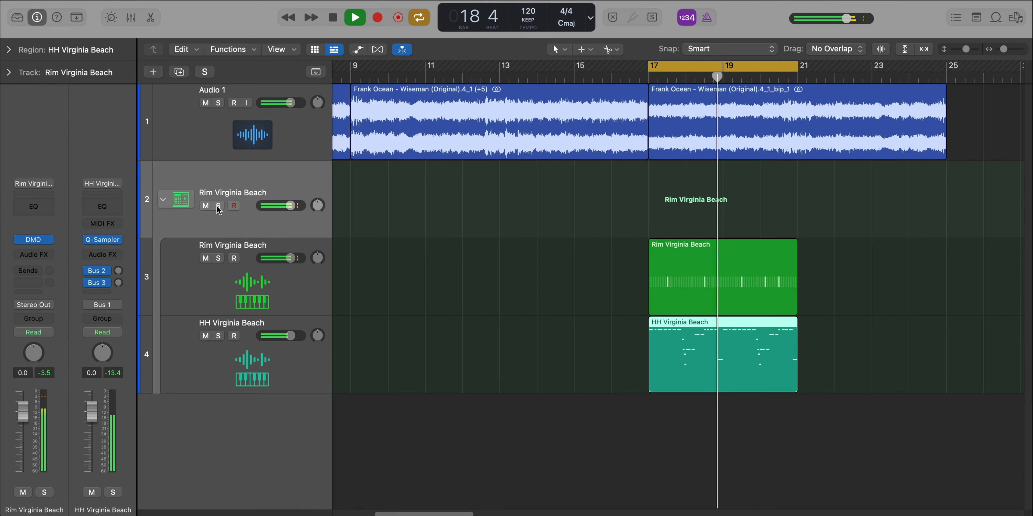
{"action": "key", "text": "ctrl+alt+Up"}
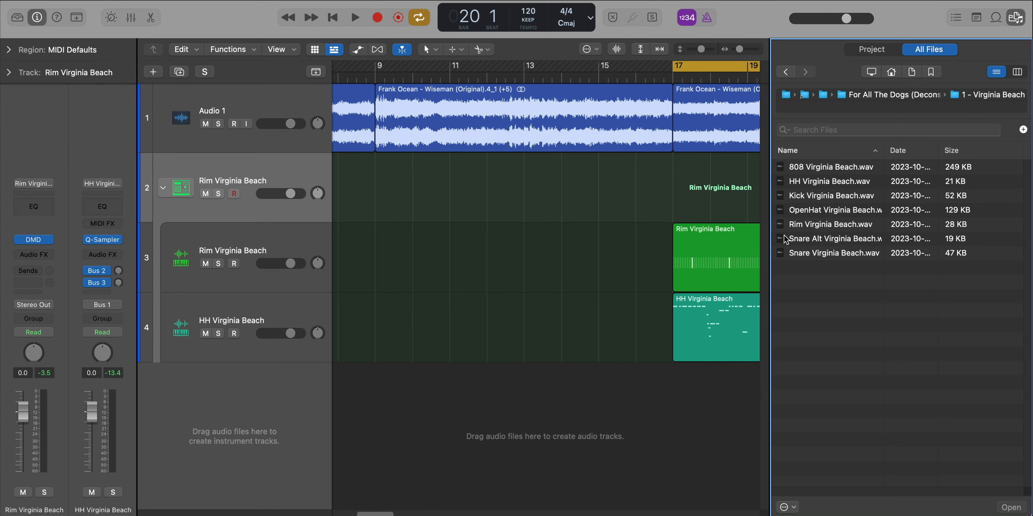
- Load 808 Virginia Beach.wav into the Rim Virginia Beach drum stack as a new sampler track
{"action": "scroll", "coordinate": [743, 248], "scroll_direction": "right", "scroll_amount": 5}
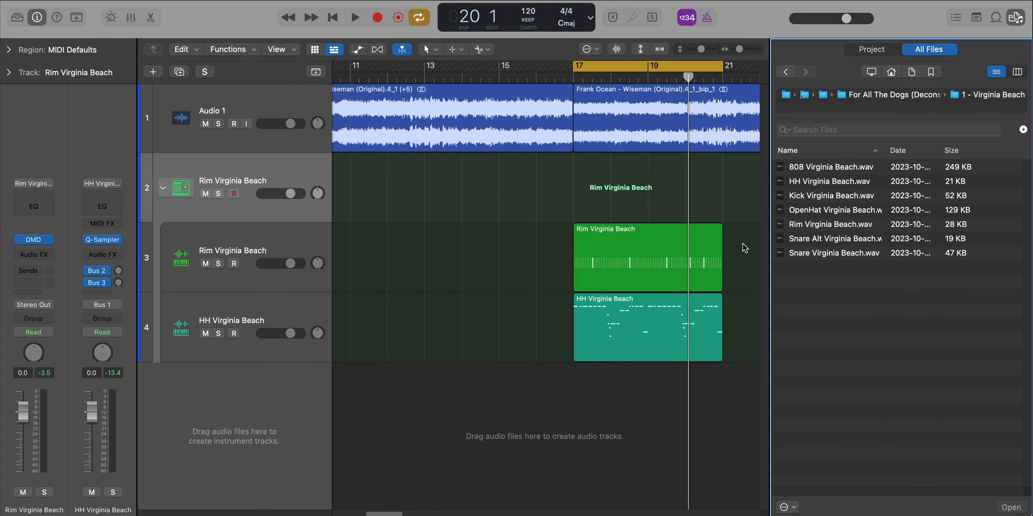
{"action": "left_click", "coordinate": [840, 167]}
{"action": "left_click_drag", "start_coordinate": [840, 166], "coordinate": [189, 178]}
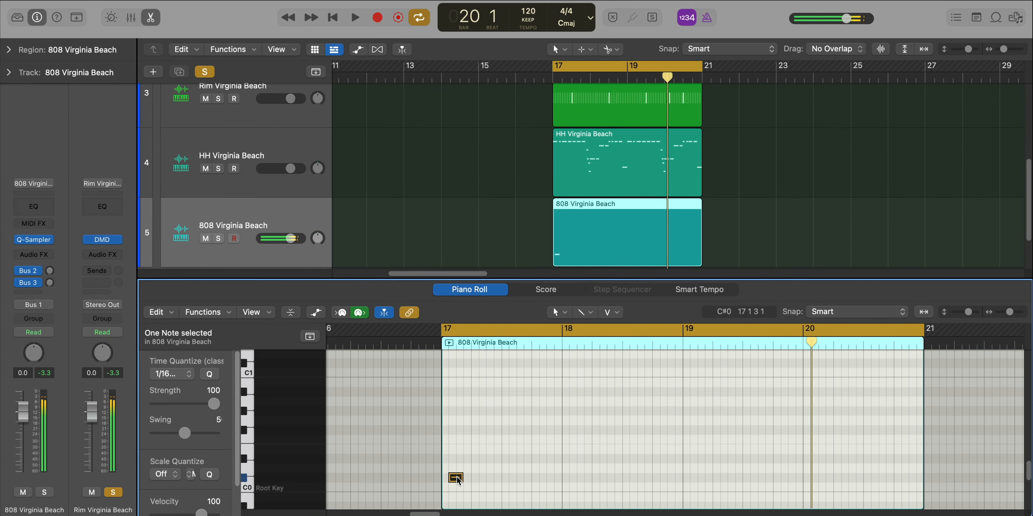
- Program 808 notes at C#0 on bar 17 and bar 18 beat 2, and B-1 on bar 19 and bar 20 beat 2, then unsolo the drum stack
{"action": "left_click_drag", "start_coordinate": [455, 480], "coordinate": [454, 481]}
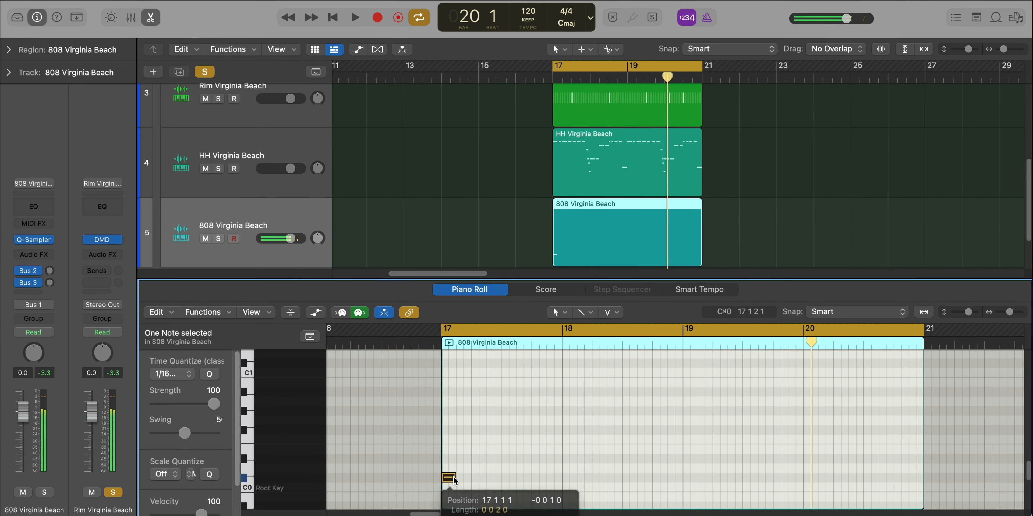
{"action": "key", "text": "space"}
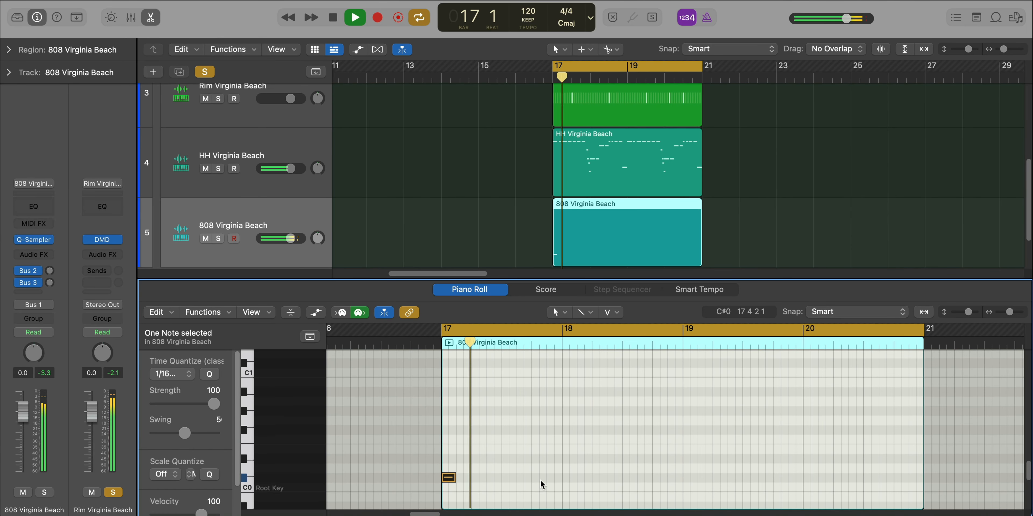
{"action": "left_click", "coordinate": [597, 478]}
{"action": "scroll", "coordinate": [600, 461], "scroll_direction": "down", "scroll_amount": 3}
{"action": "left_click", "coordinate": [686, 435]}
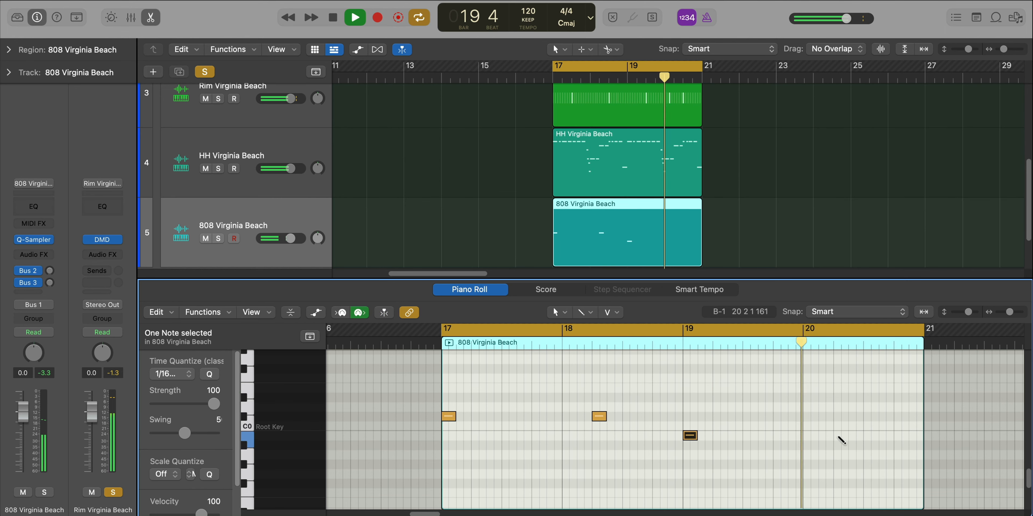
{"action": "key", "text": "e"}
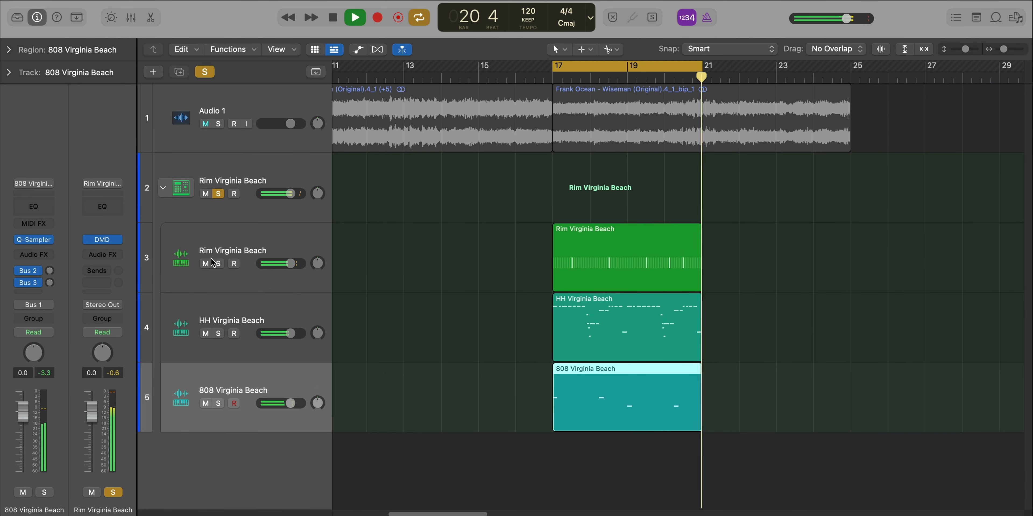
{"action": "left_click", "coordinate": [217, 194]}
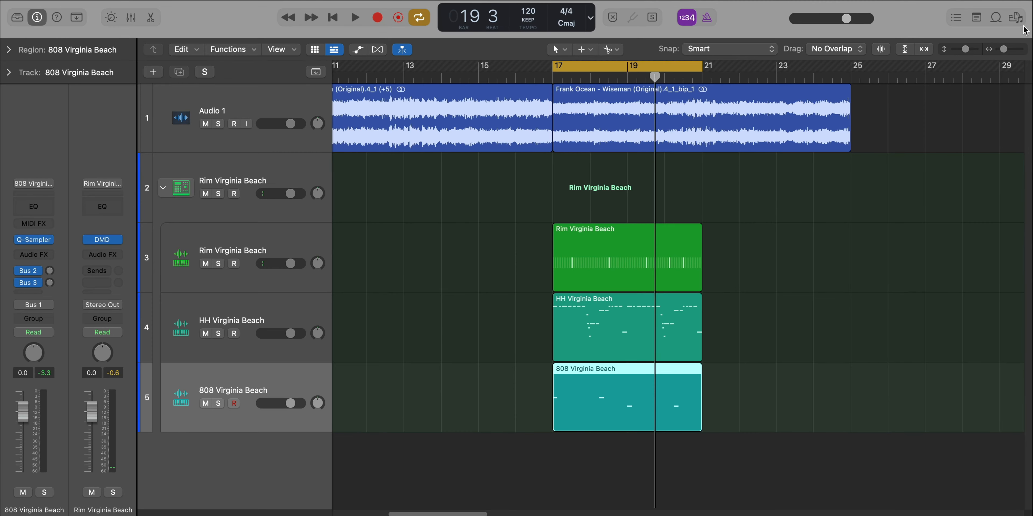
- Add OpenHat Virginia Beach.wav to the Rim Virginia Beach drum stack
{"action": "key", "text": "f"}
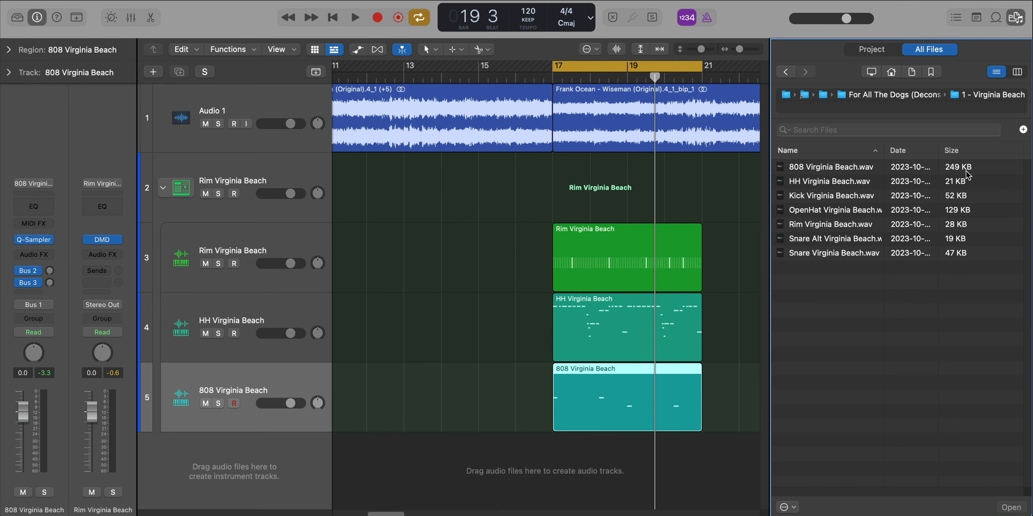
{"action": "left_click_drag", "start_coordinate": [838, 210], "coordinate": [263, 190]}
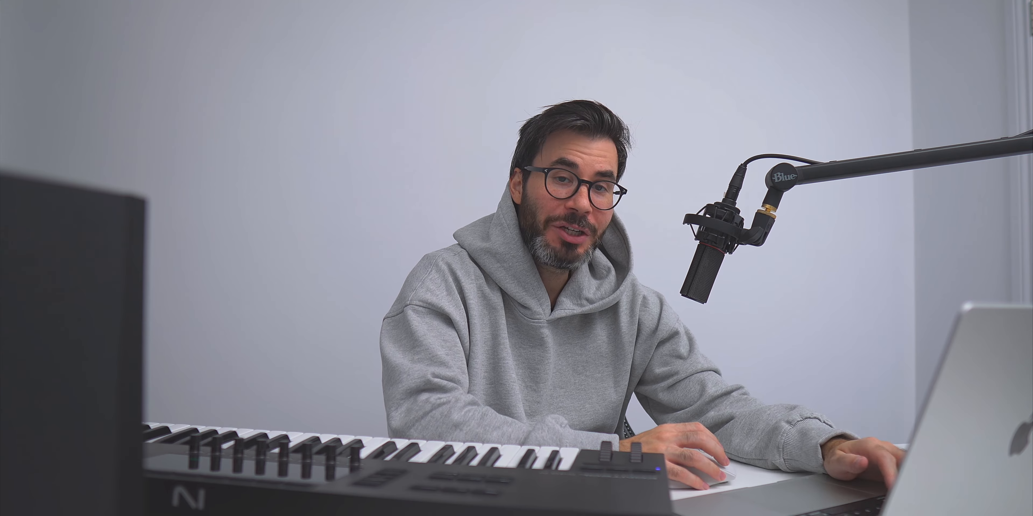